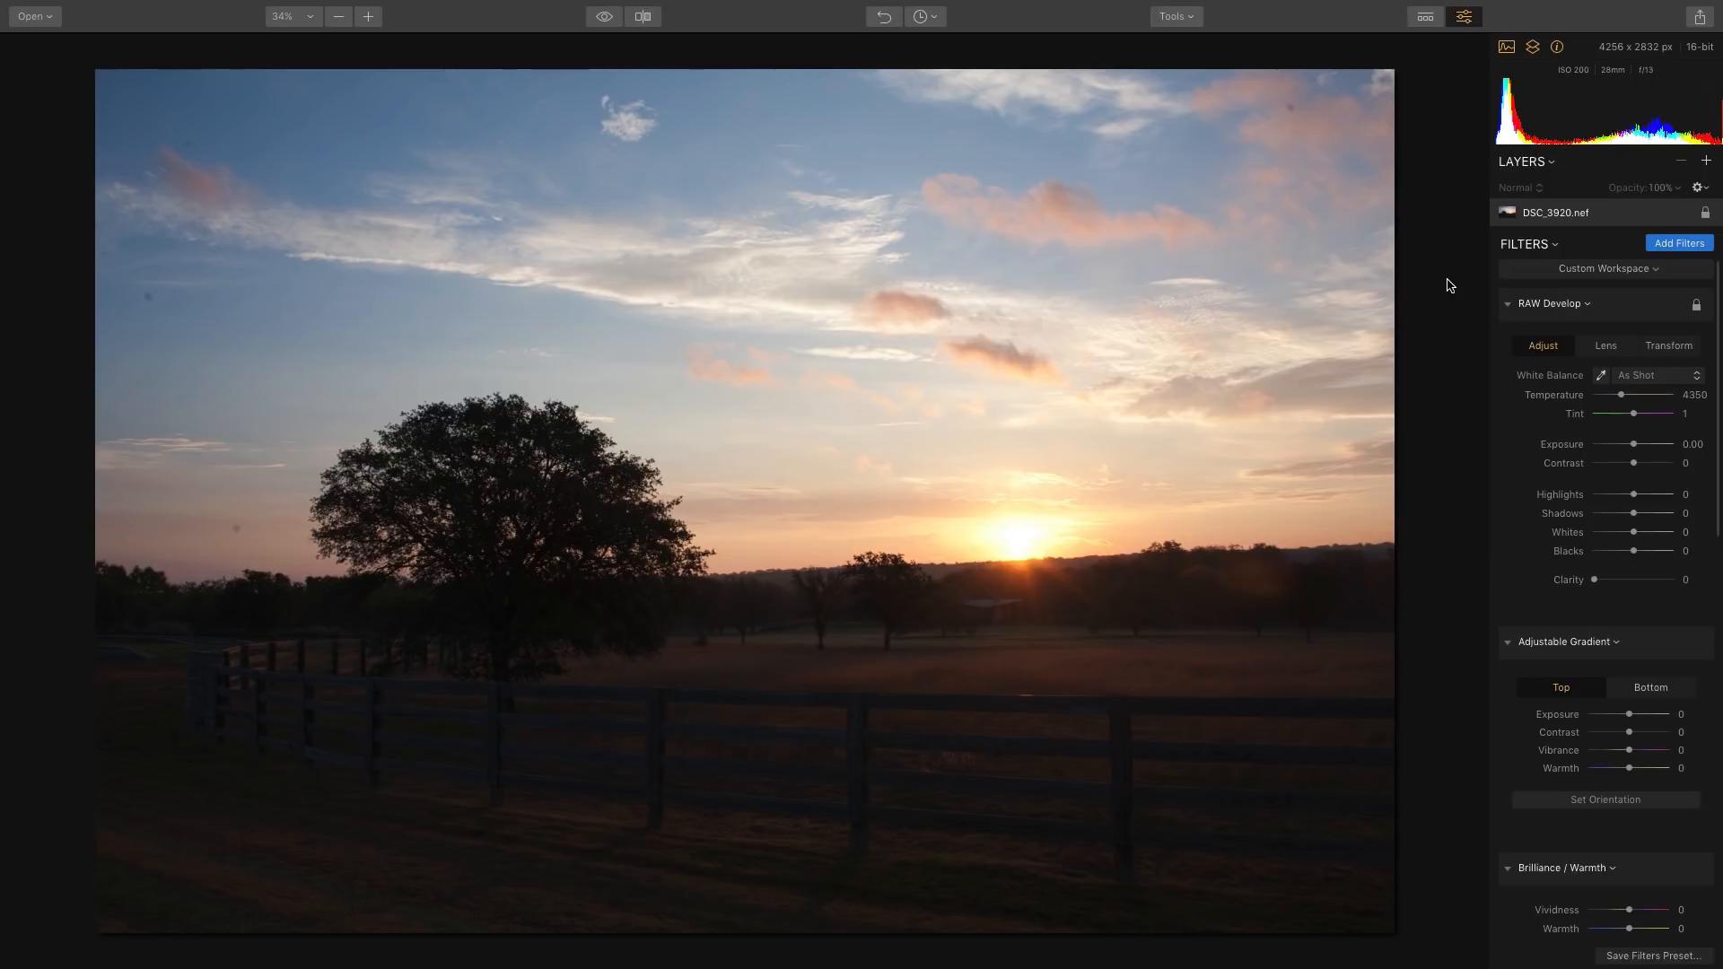
# Step: Set the RAW Develop filter to Temperature 3895, Tint 6, Contrast 18, Highlights -53, Shadows 52 and Clarity 26, and compare with the original
pyautogui.moveTo(1621, 395); pyautogui.dragTo(1617, 397)
pyautogui.moveTo(1553, 535); pyautogui.dragTo(1558, 535)
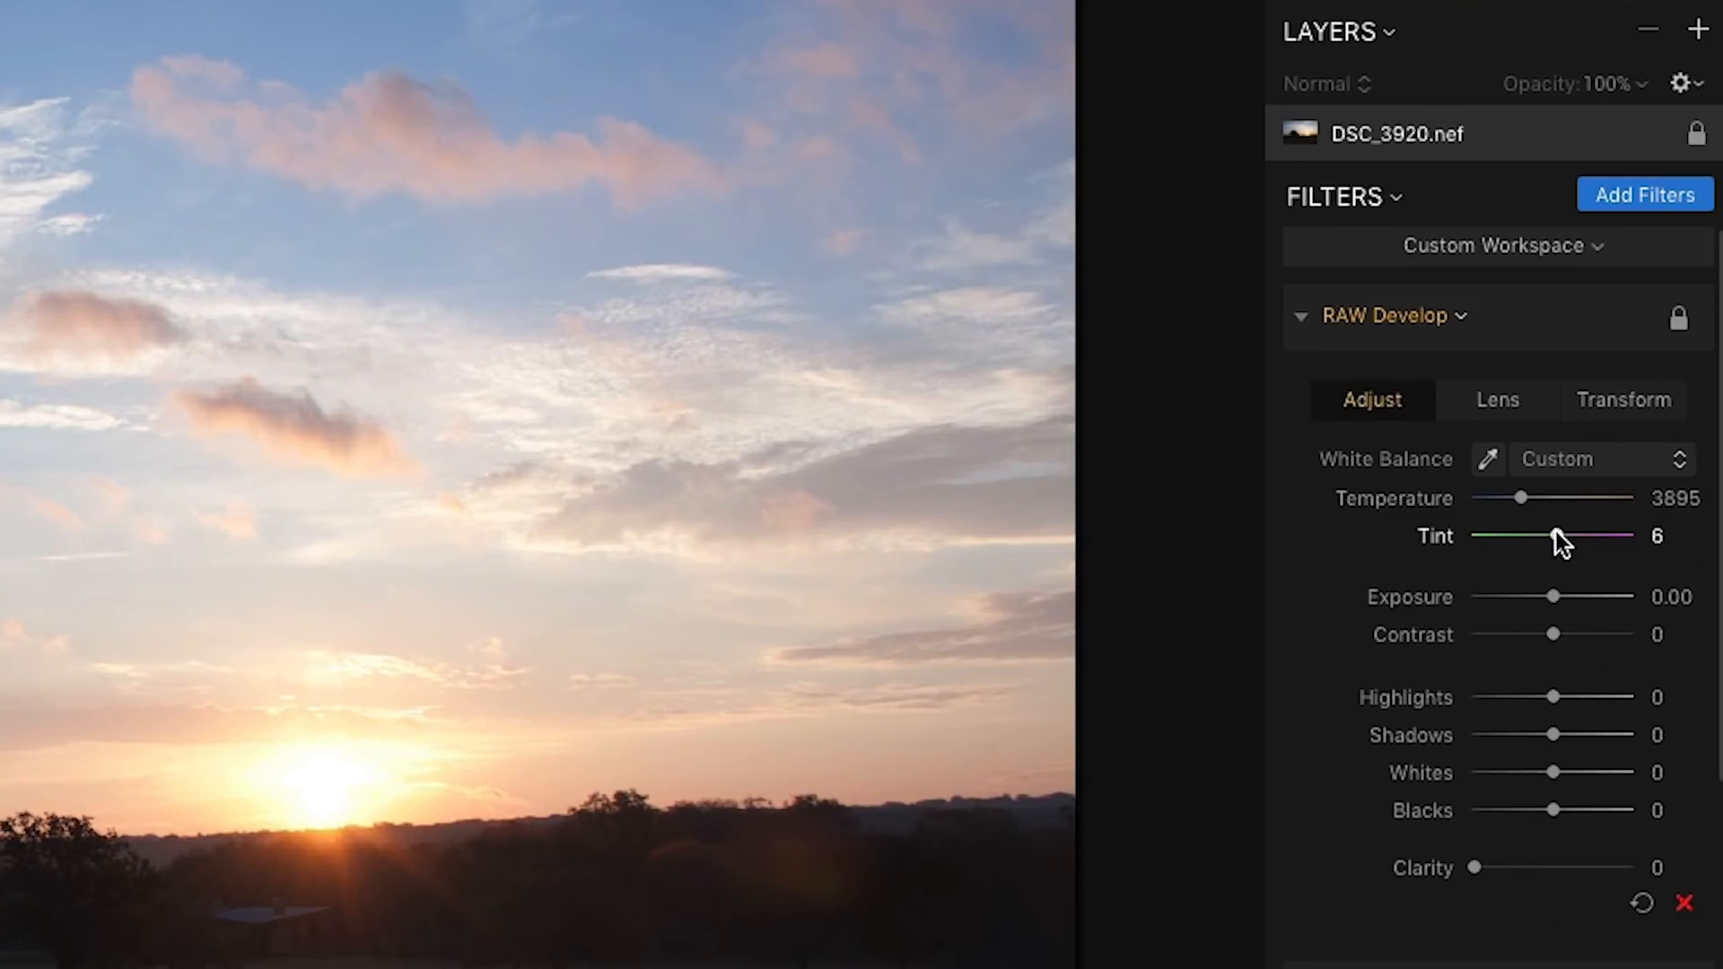
pyautogui.moveTo(1553, 635); pyautogui.dragTo(1567, 635)
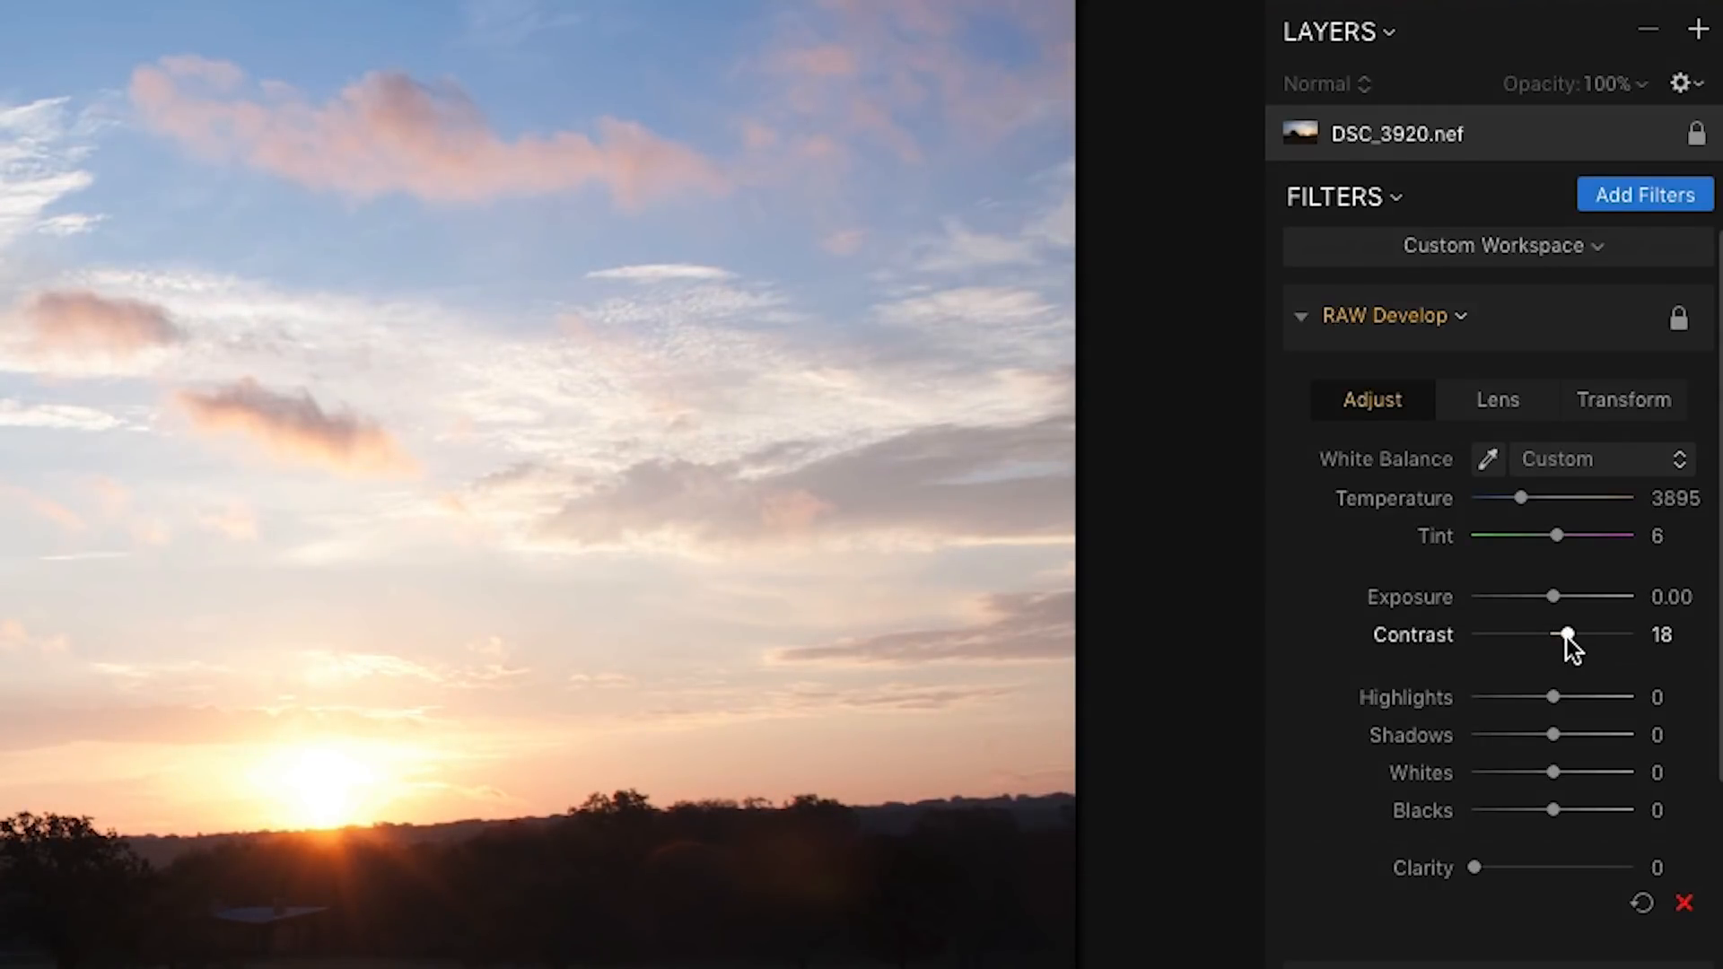
pyautogui.moveTo(1554, 697); pyautogui.dragTo(1588, 729)
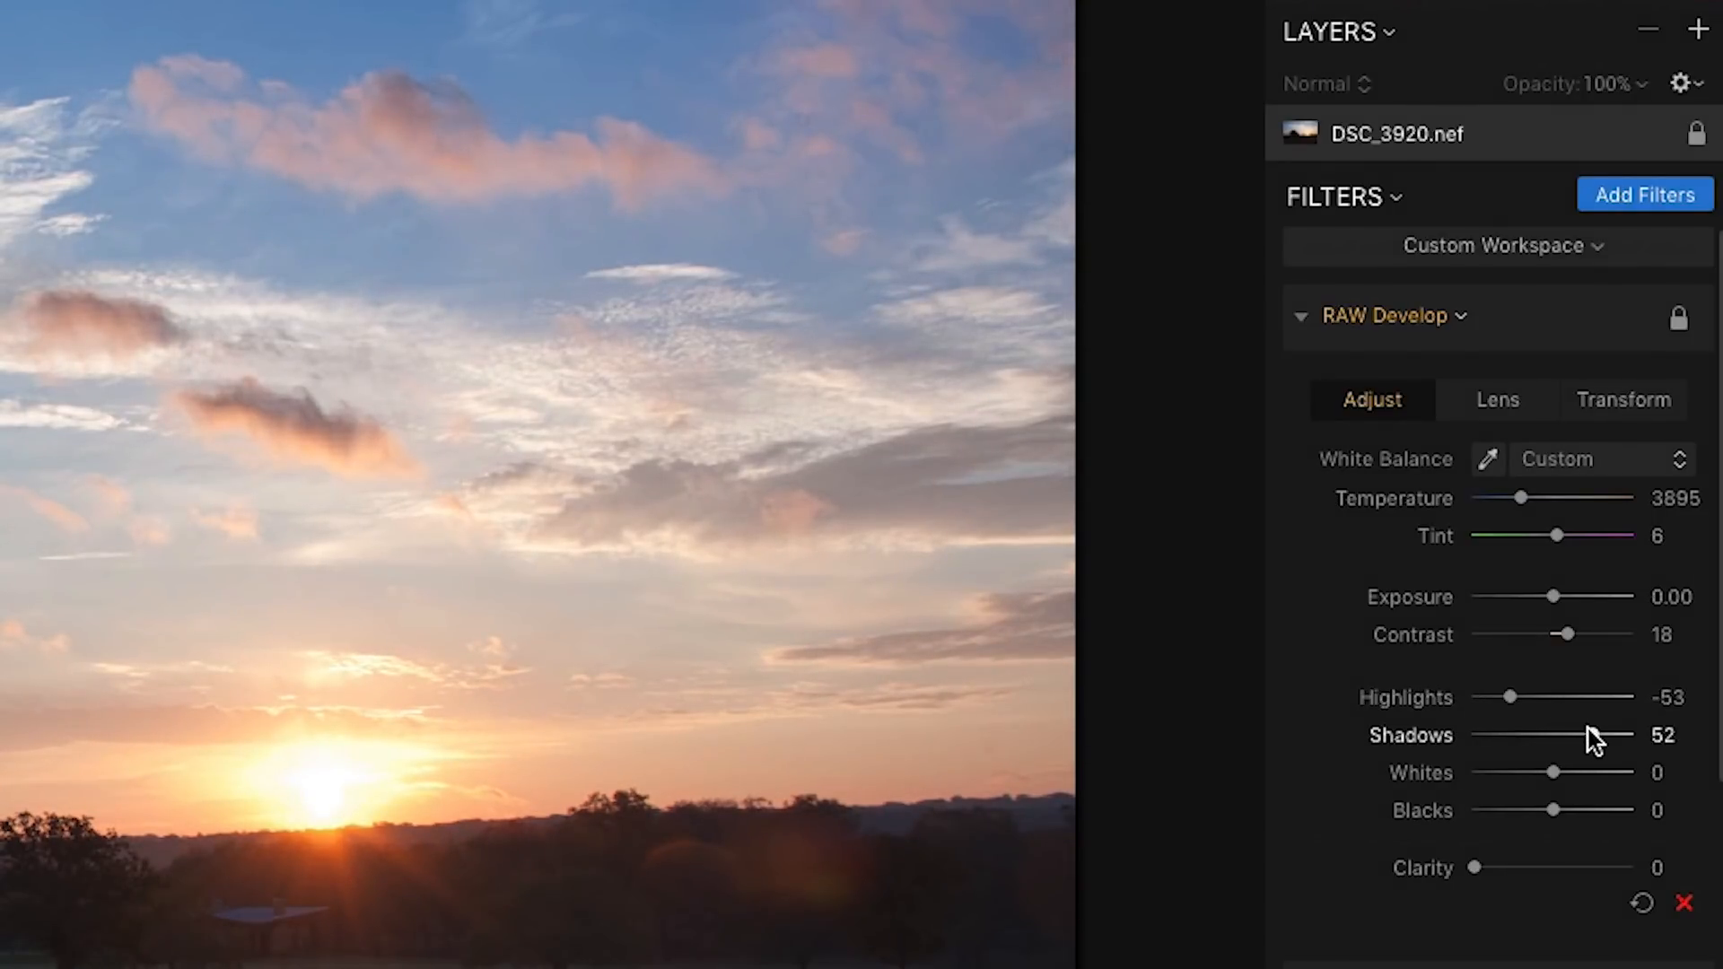
pyautogui.moveTo(1476, 867); pyautogui.dragTo(1514, 867)
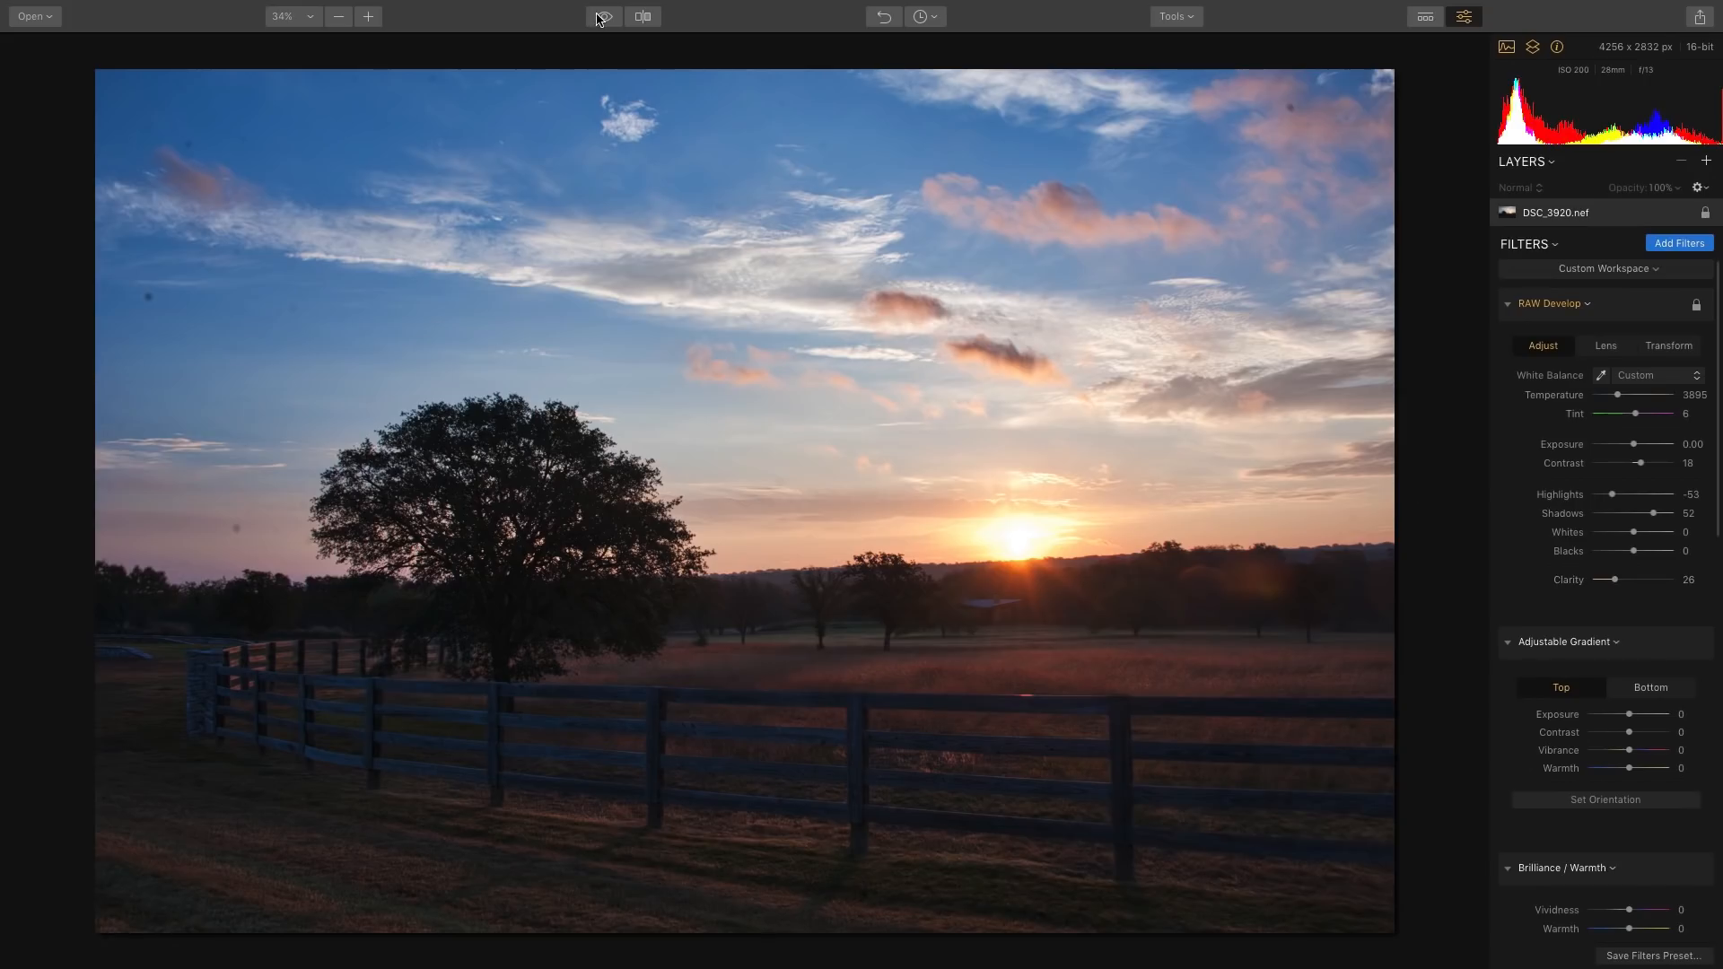
pyautogui.click(598, 17)
pyautogui.click(598, 17)
# Step: Orient the Adjustable Gradient along the horizon with its blend narrowed to 12, and apply the placement
pyautogui.scroll(-2, 1554, 698)
pyautogui.scroll(-3, 1553, 698)
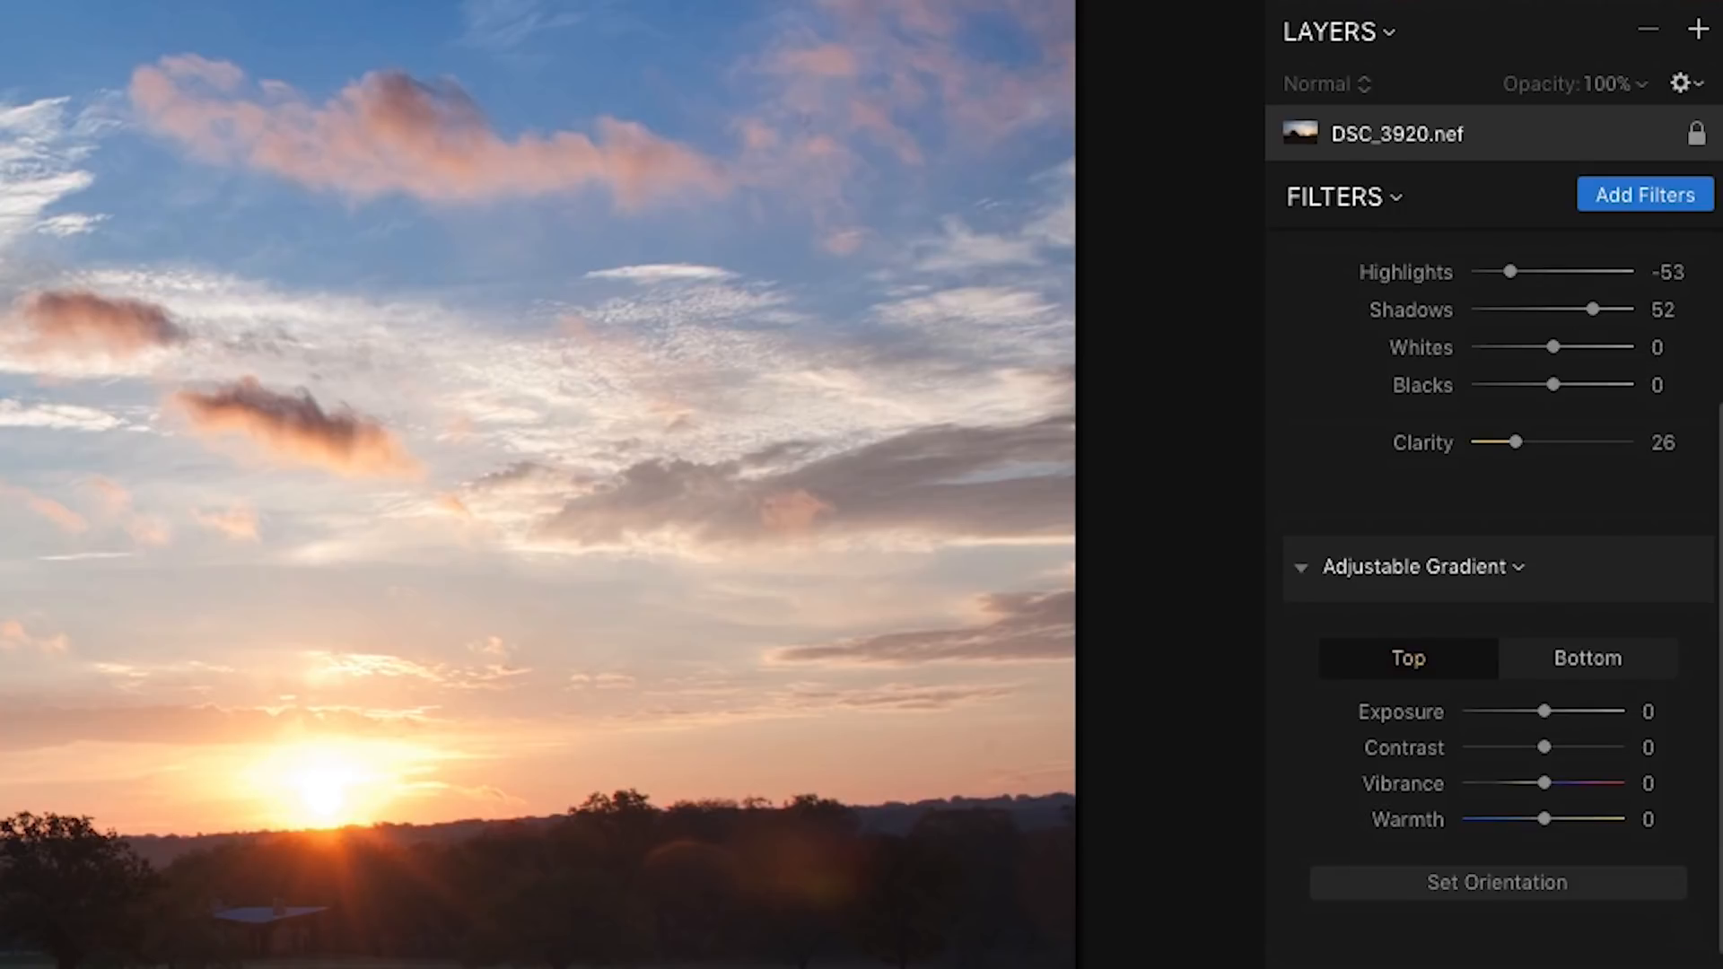
pyautogui.click(1482, 890)
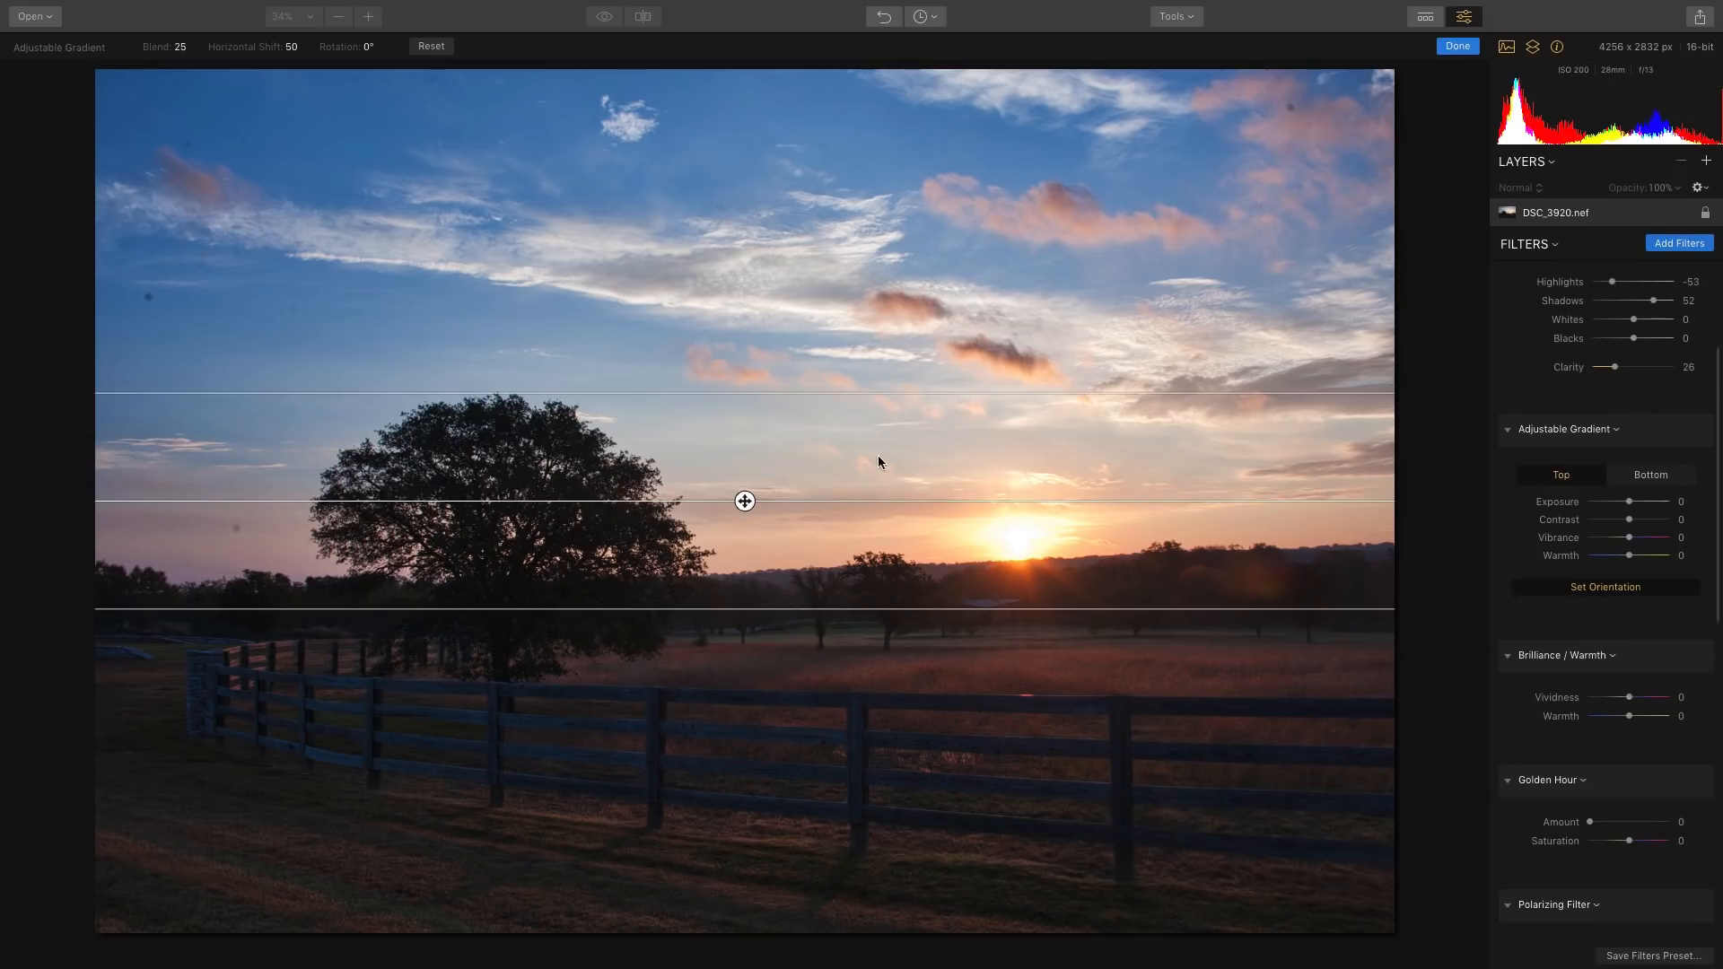
pyautogui.moveTo(809, 391); pyautogui.dragTo(799, 500)
pyautogui.moveTo(745, 556); pyautogui.dragTo(747, 568)
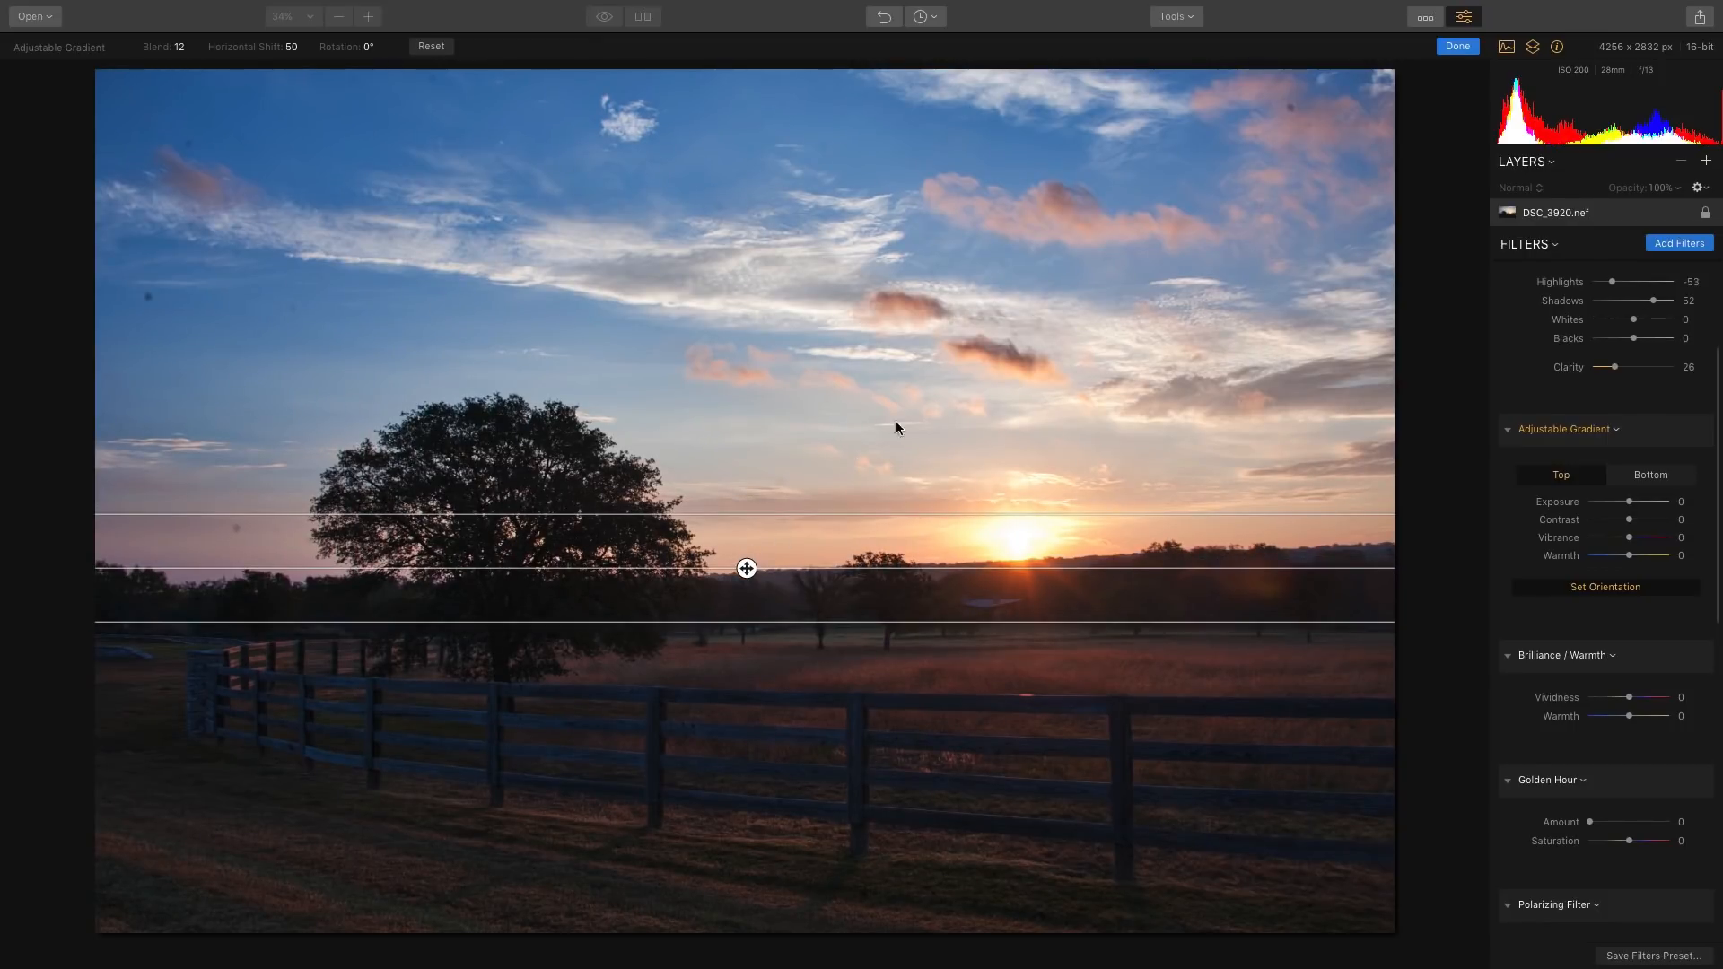
pyautogui.click(1449, 48)
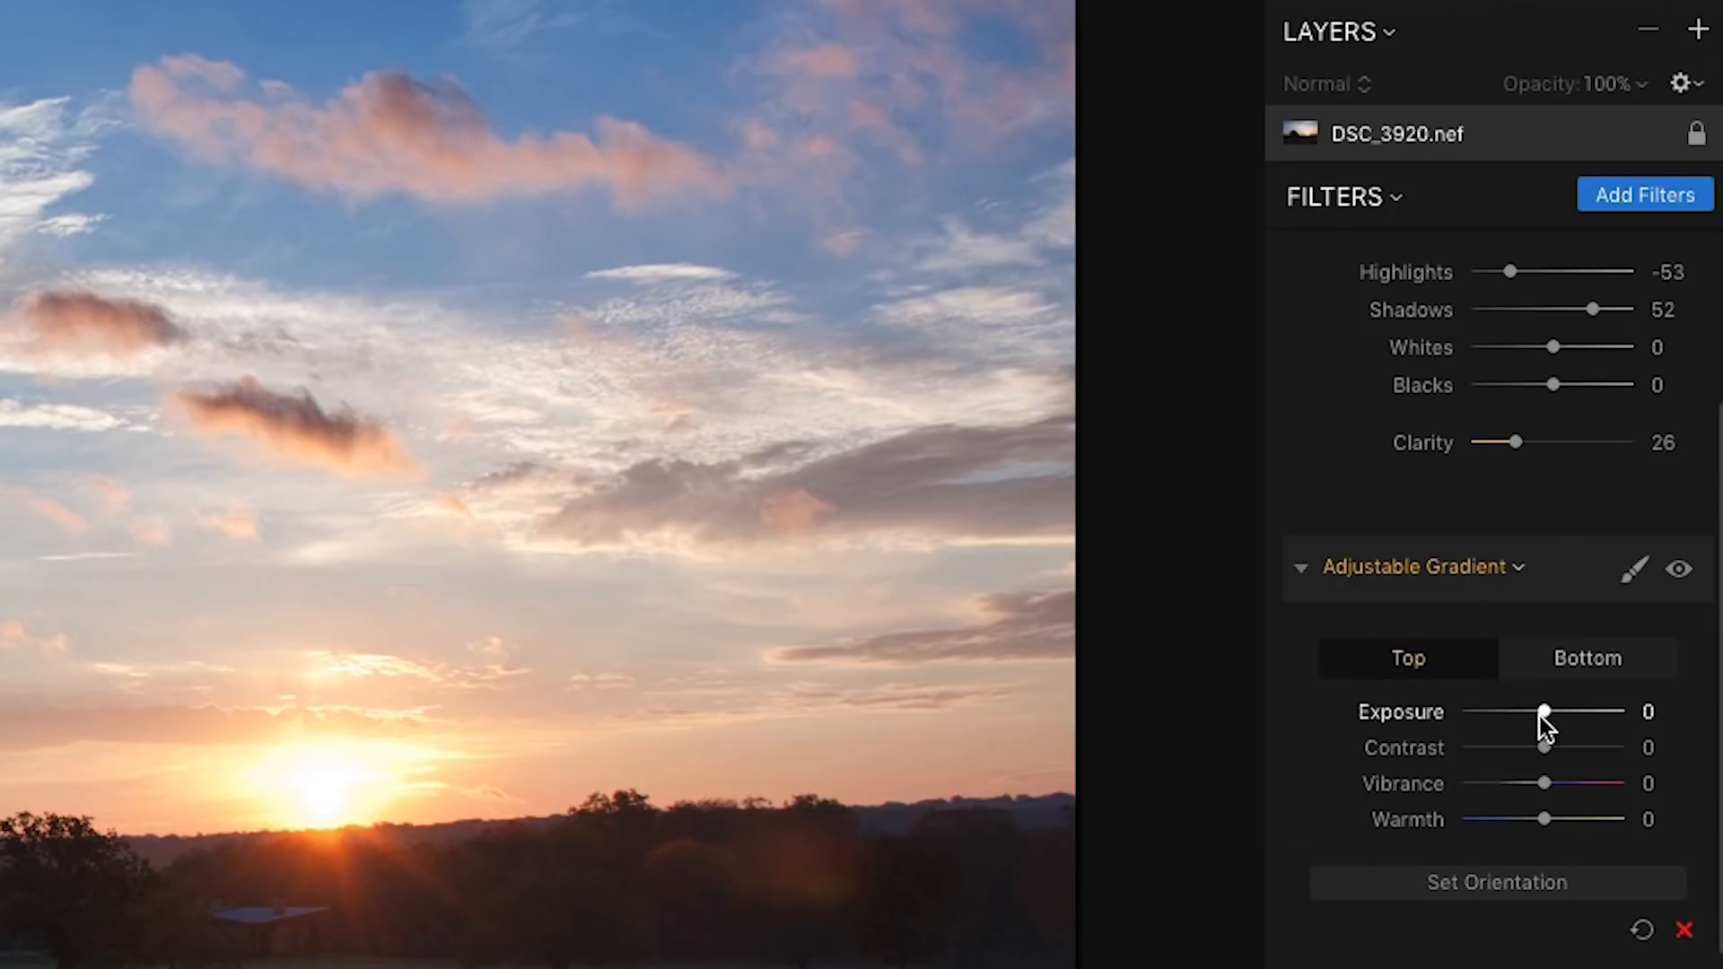
# Step: Set the Adjustable Gradient's top to Exposure -30 and Warmth -25 and its bottom to Exposure 47, checking the effect on and off
pyautogui.moveTo(1540, 716); pyautogui.dragTo(1519, 716)
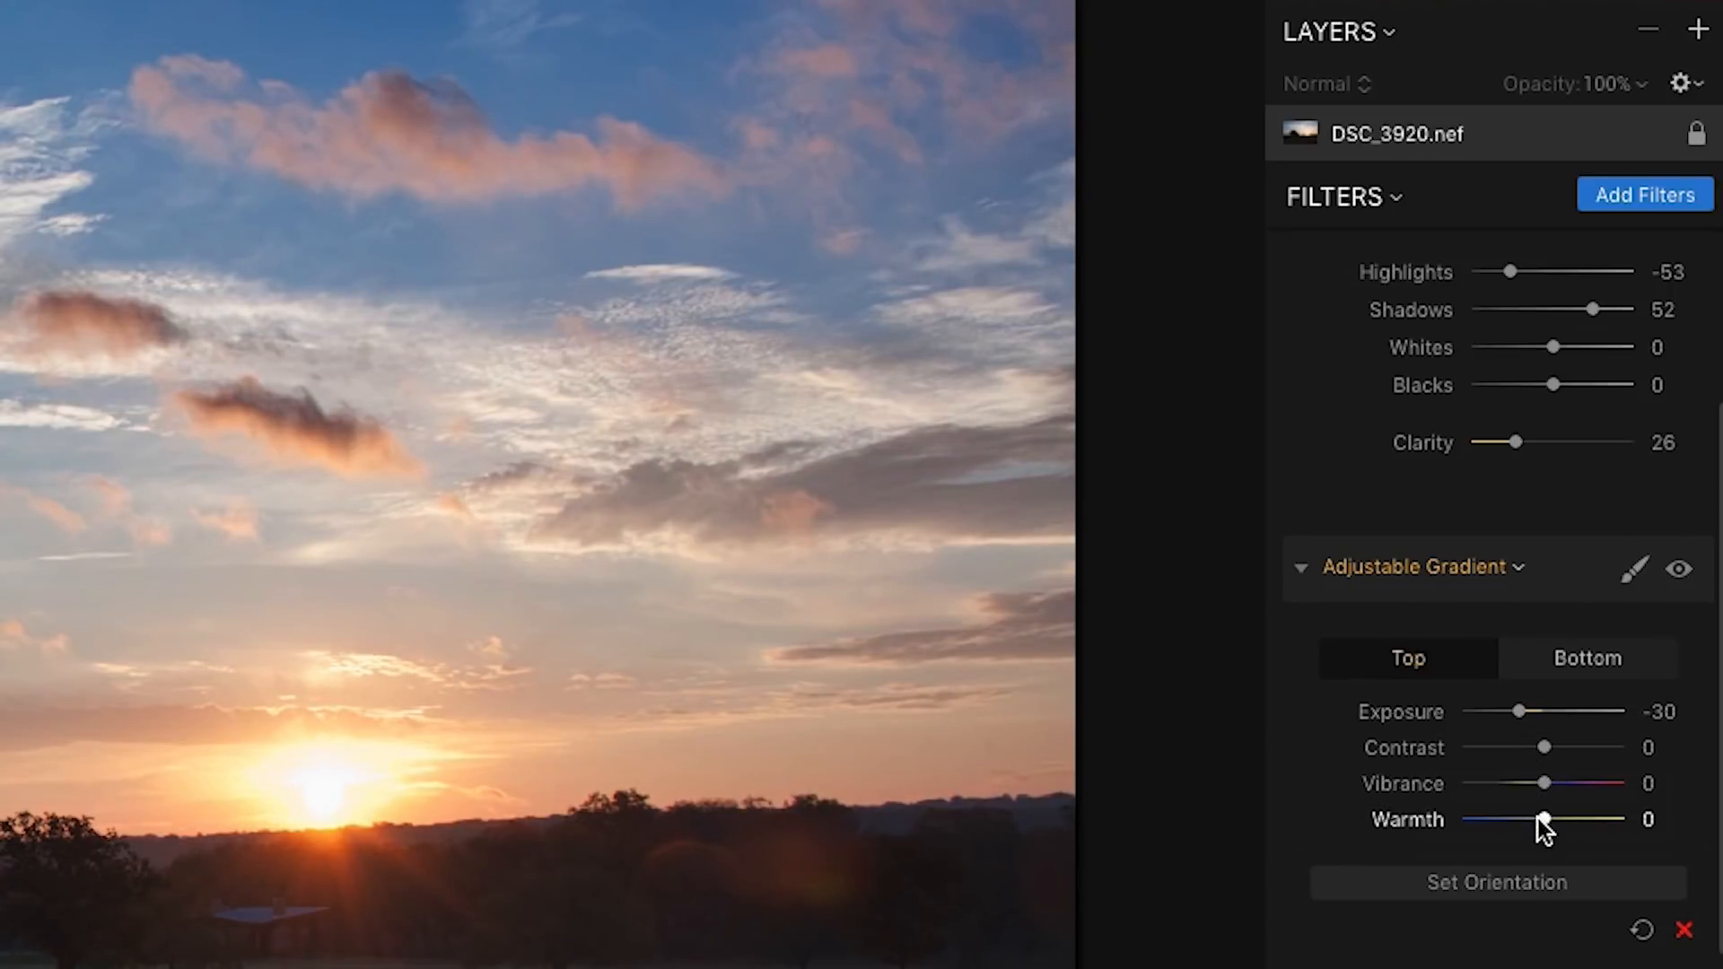
pyautogui.moveTo(1538, 819); pyautogui.dragTo(1517, 818)
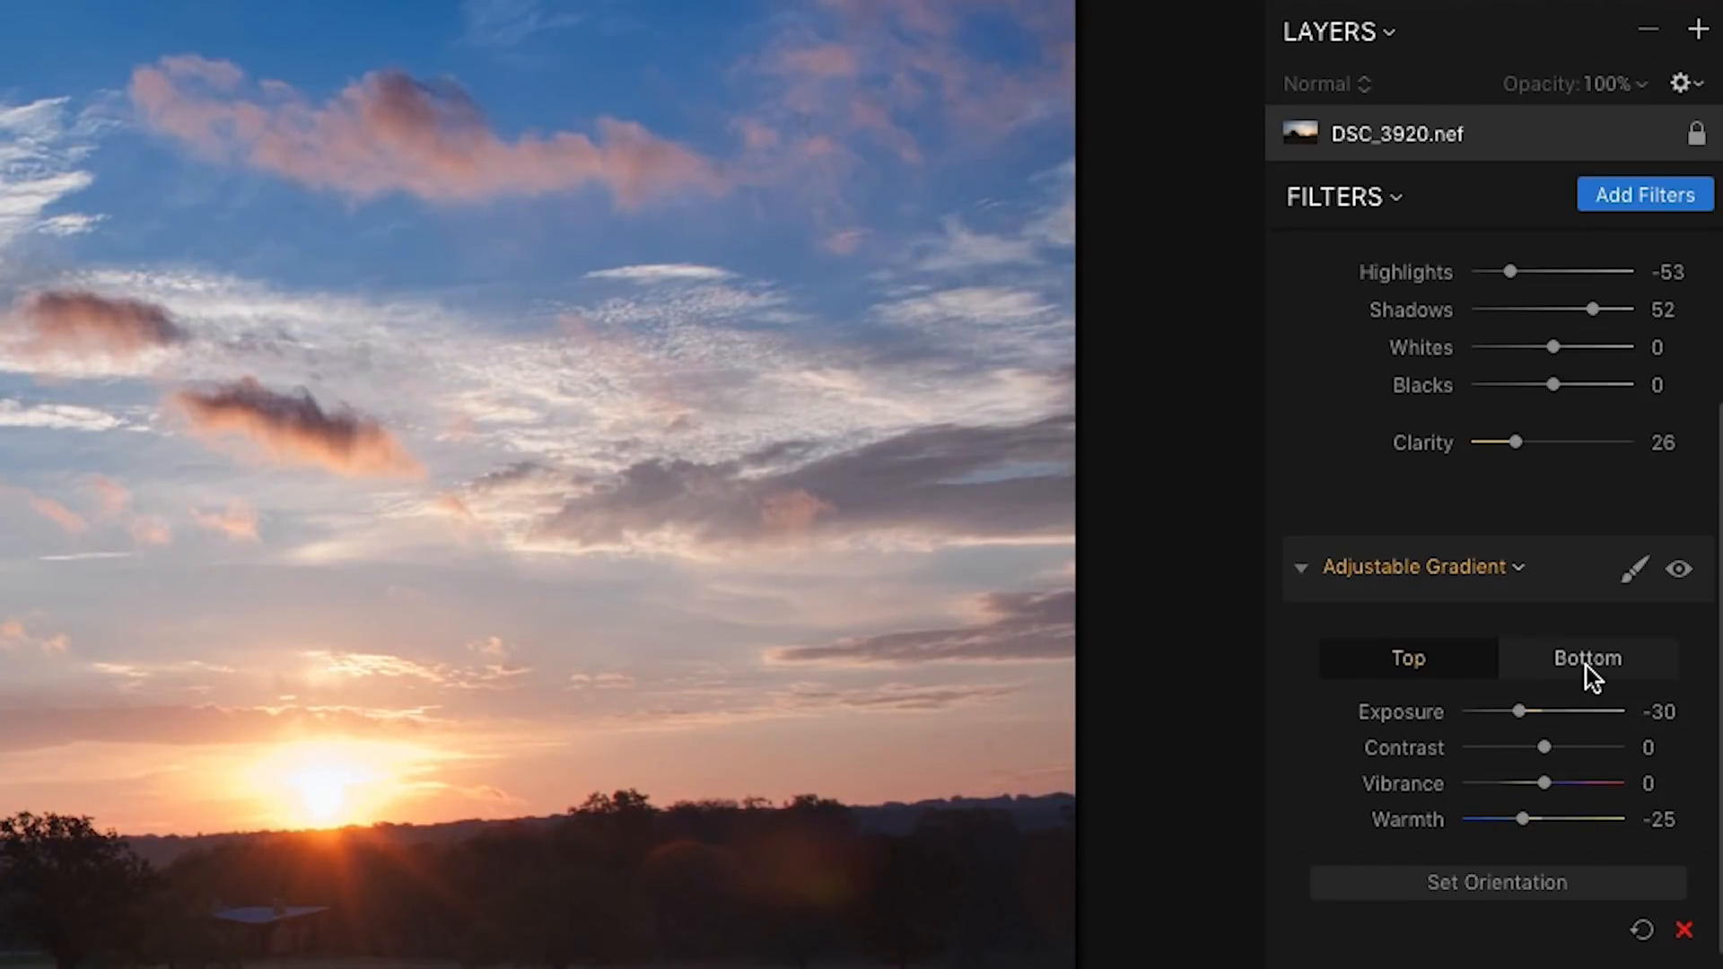
pyautogui.click(1586, 666)
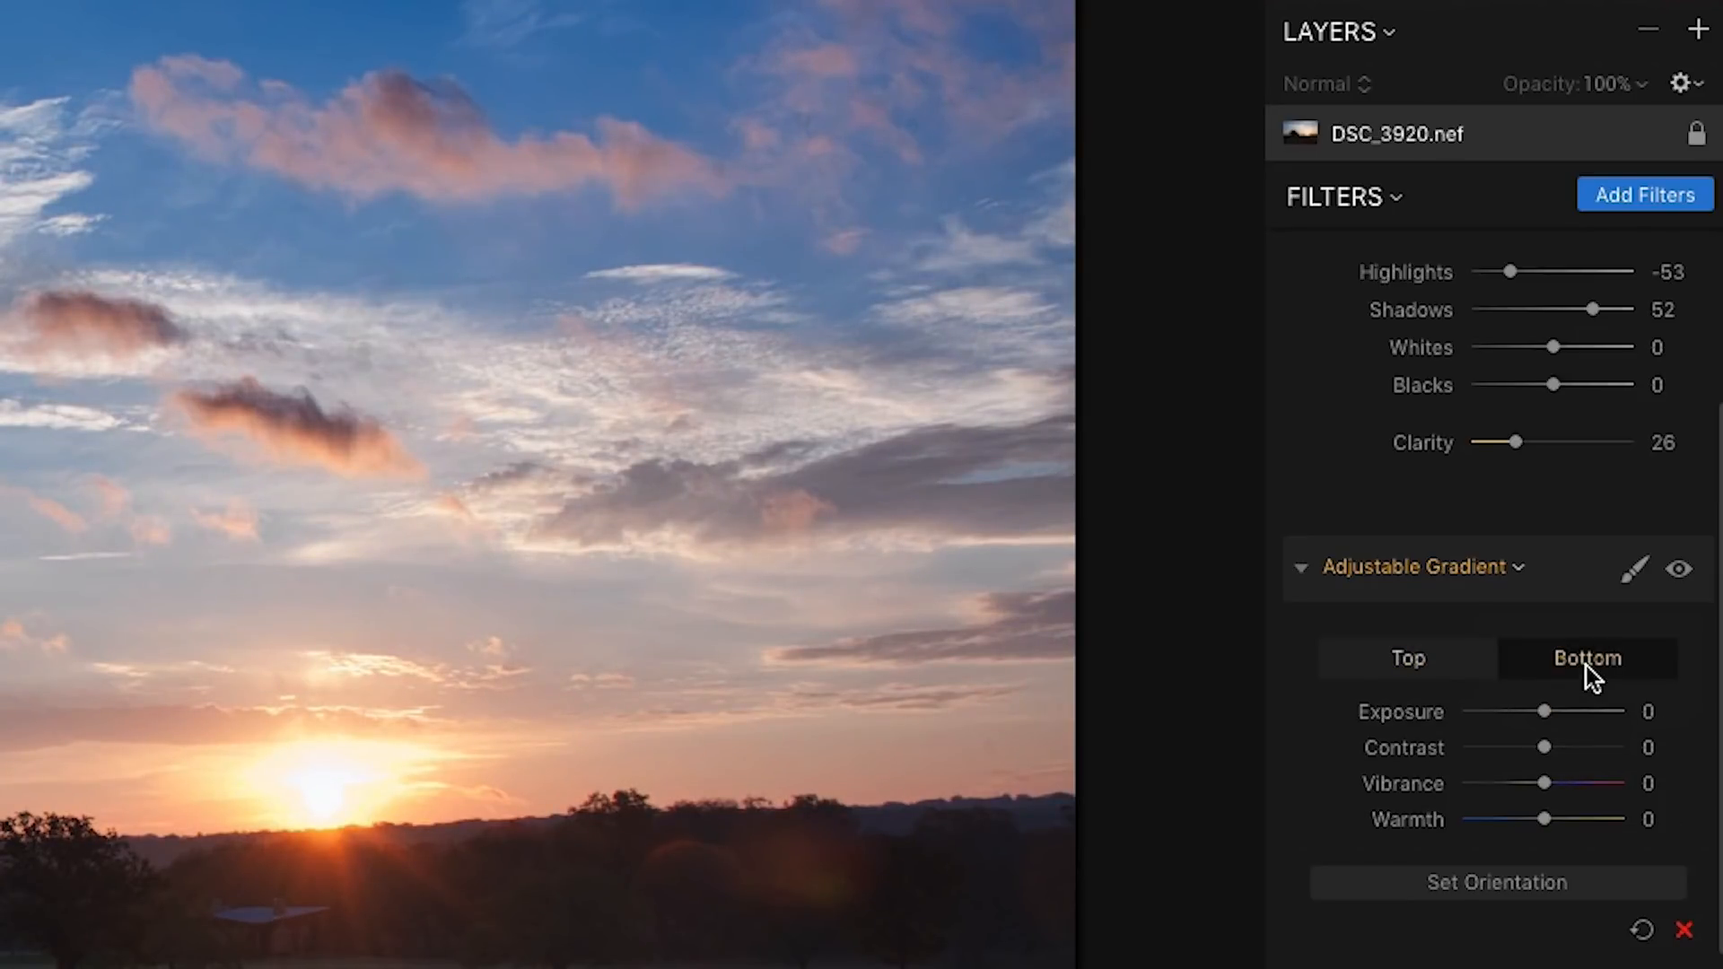
pyautogui.moveTo(1553, 709); pyautogui.dragTo(1595, 719)
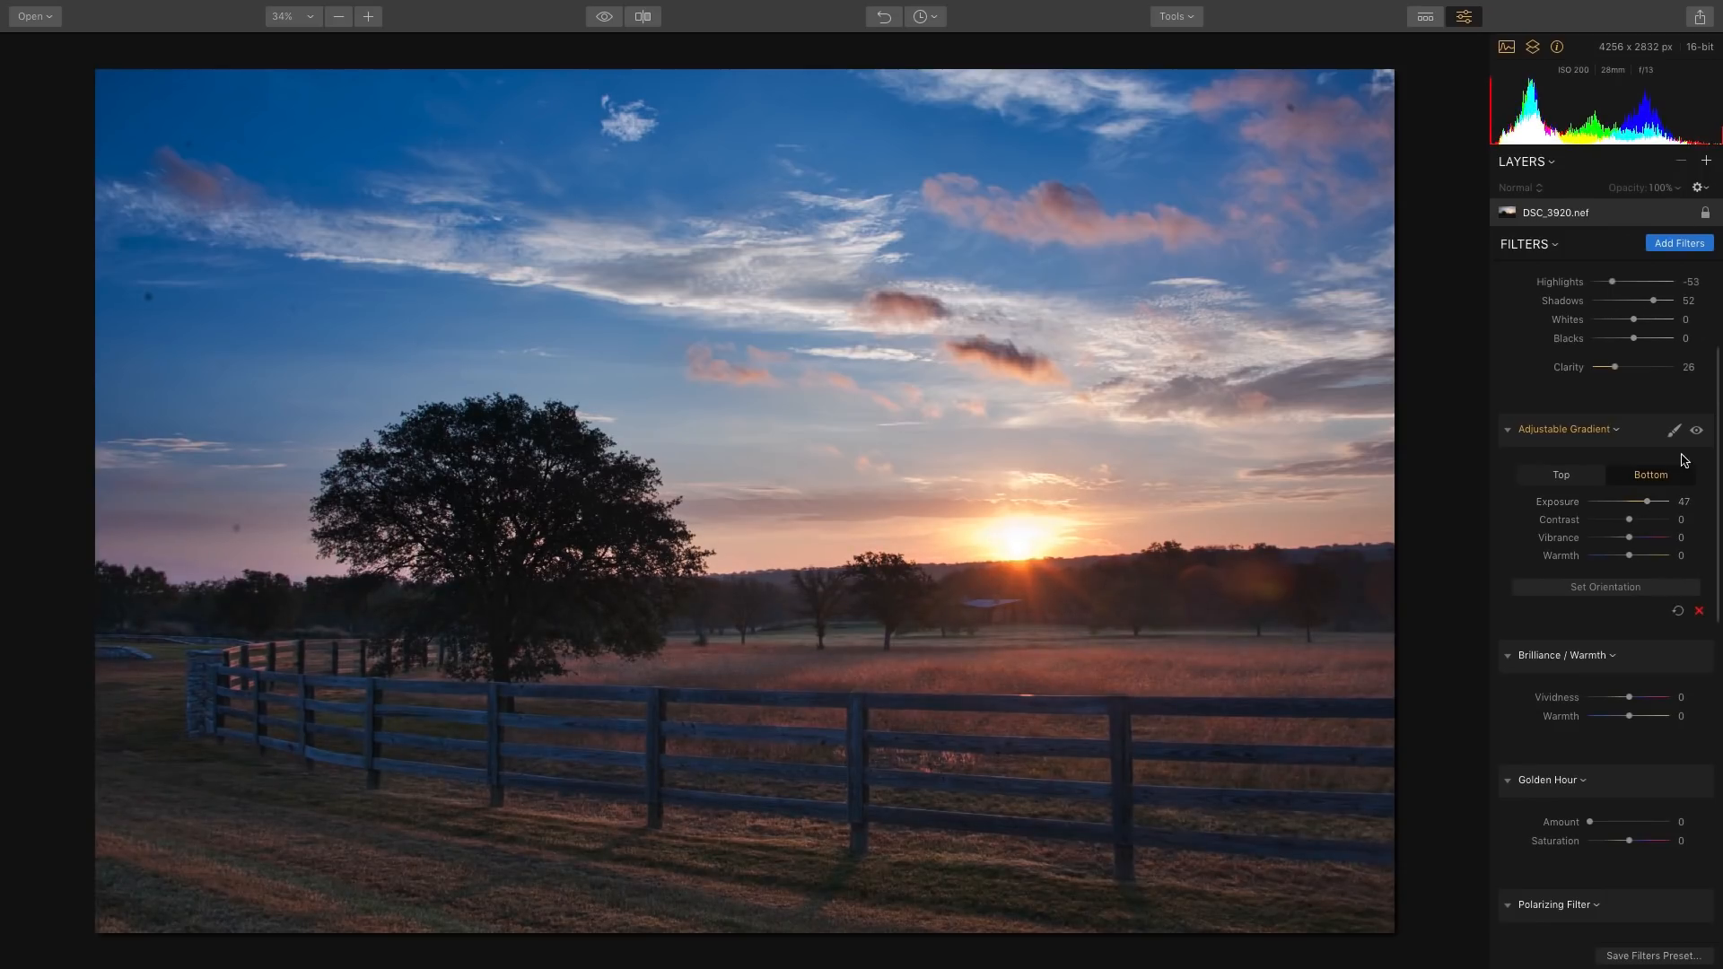
pyautogui.click(1697, 431)
pyautogui.click(1697, 431)
# Step: Set Brilliance / Warmth to Vividness 19 and Warmth 33, and Golden Hour to Amount 11 and Saturation 7
pyautogui.moveTo(1630, 699); pyautogui.dragTo(1636, 699)
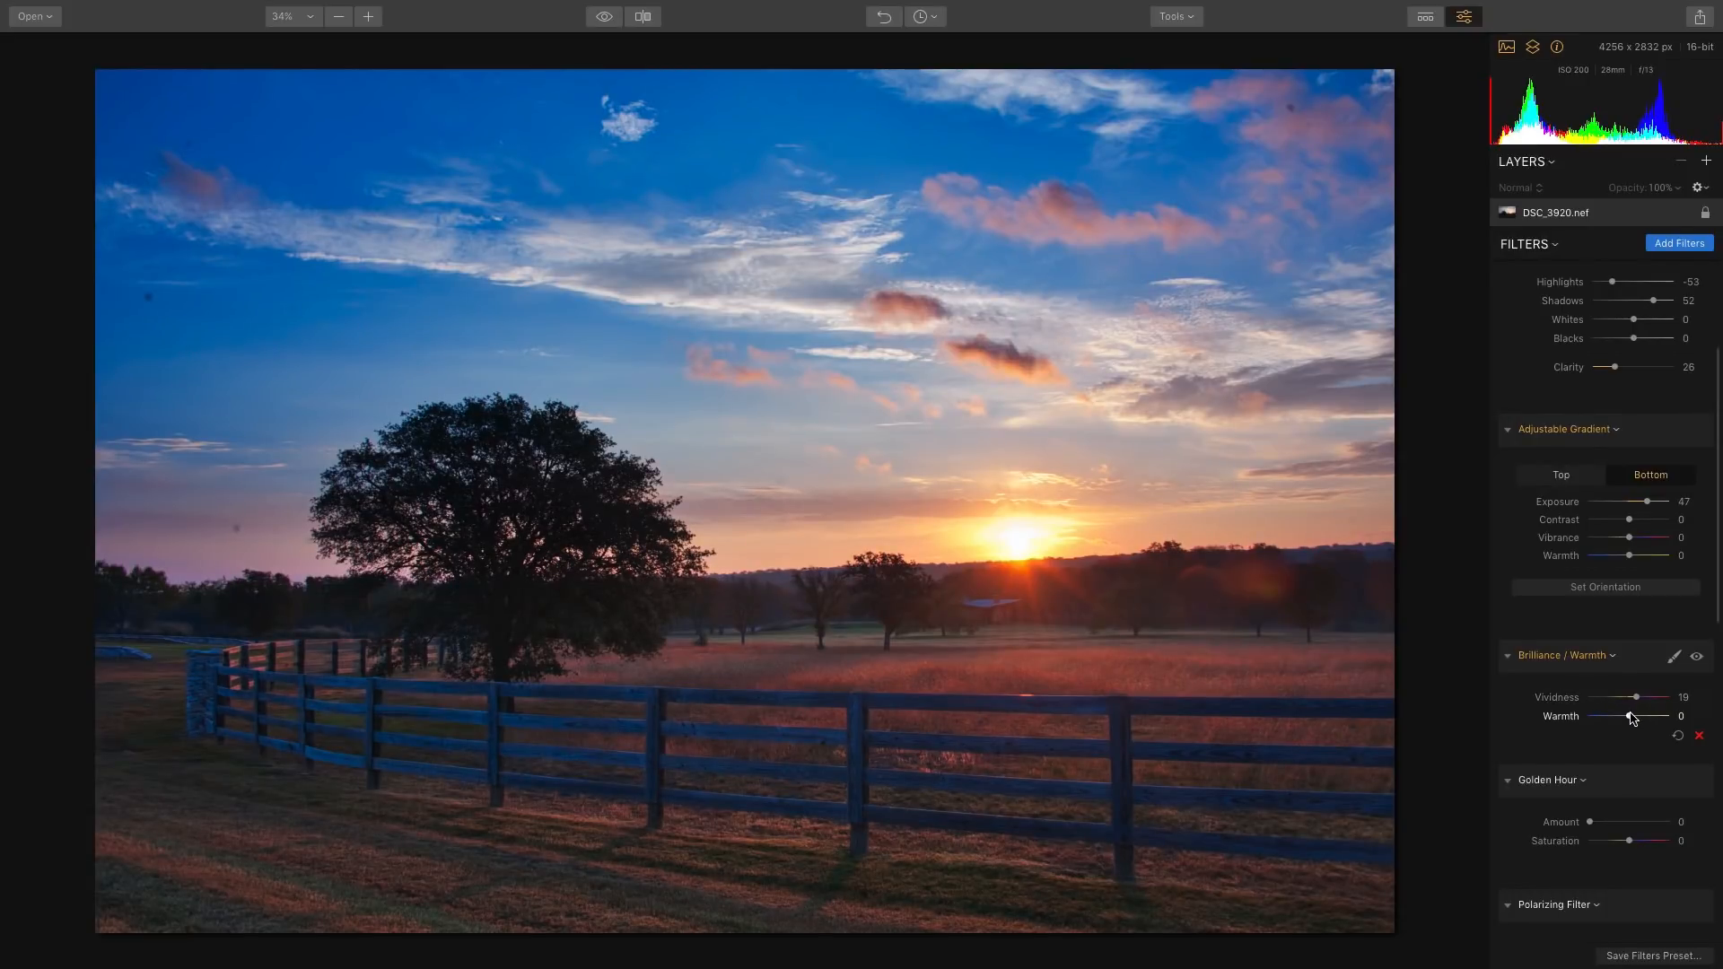
pyautogui.moveTo(1631, 715); pyautogui.dragTo(1643, 715)
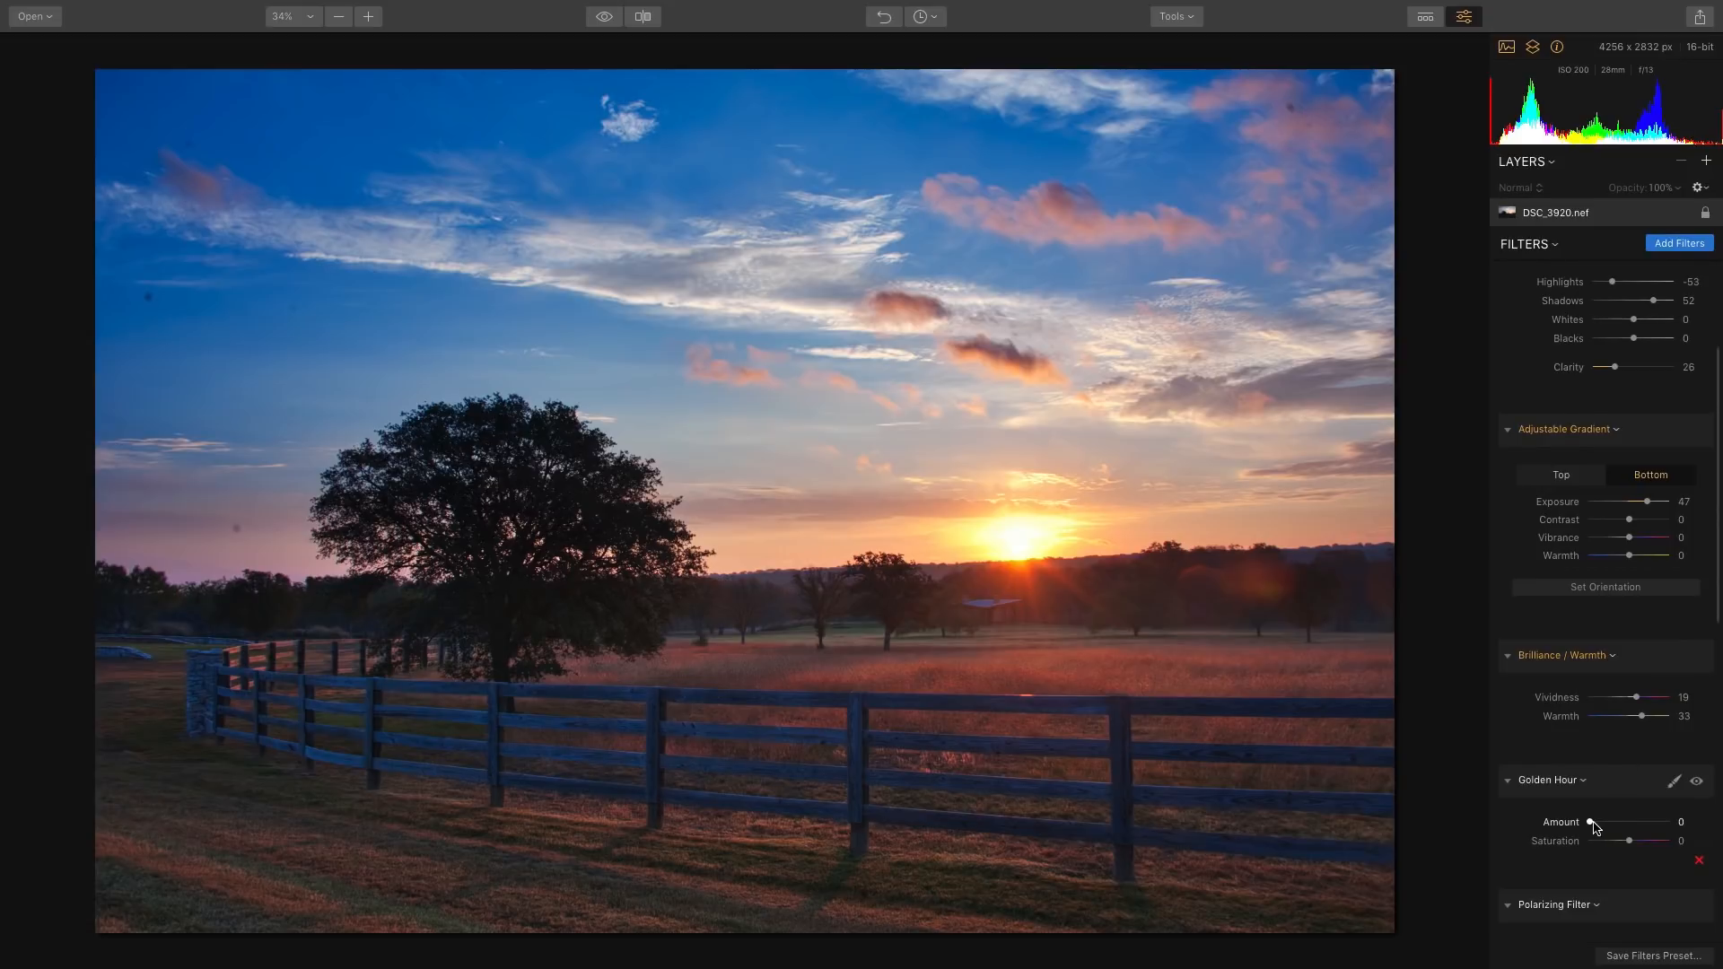
pyautogui.moveTo(1593, 821); pyautogui.dragTo(1602, 823)
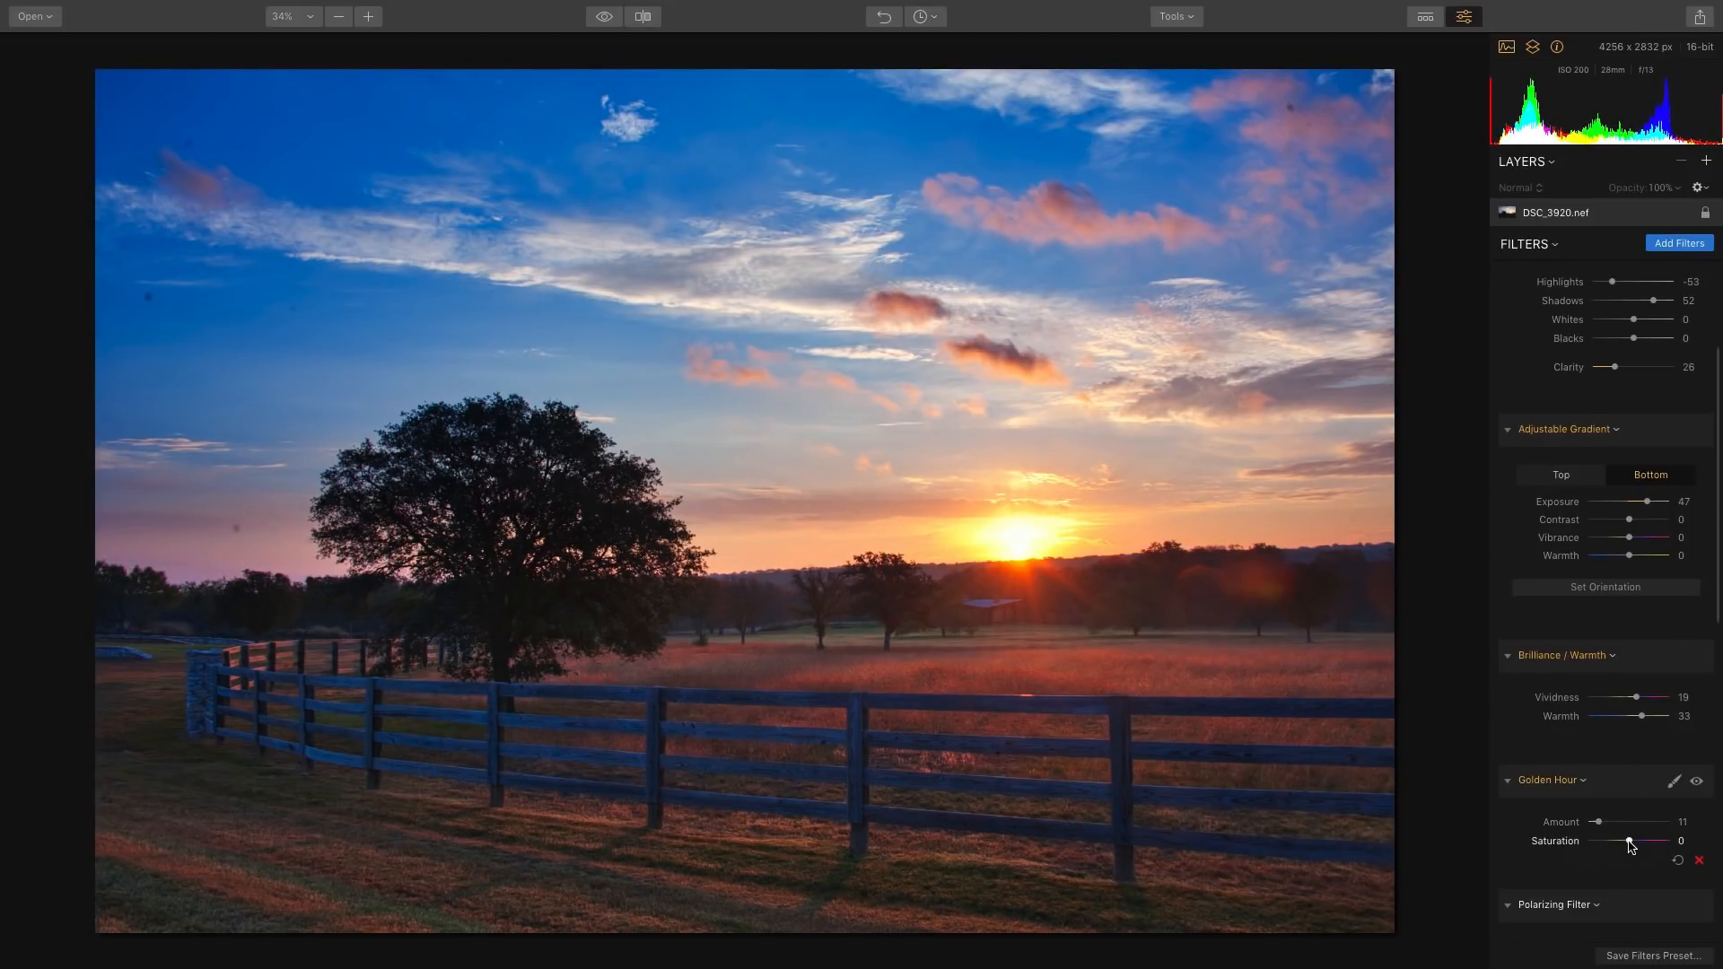
pyautogui.moveTo(1629, 841); pyautogui.dragTo(1632, 842)
pyautogui.click(1696, 781)
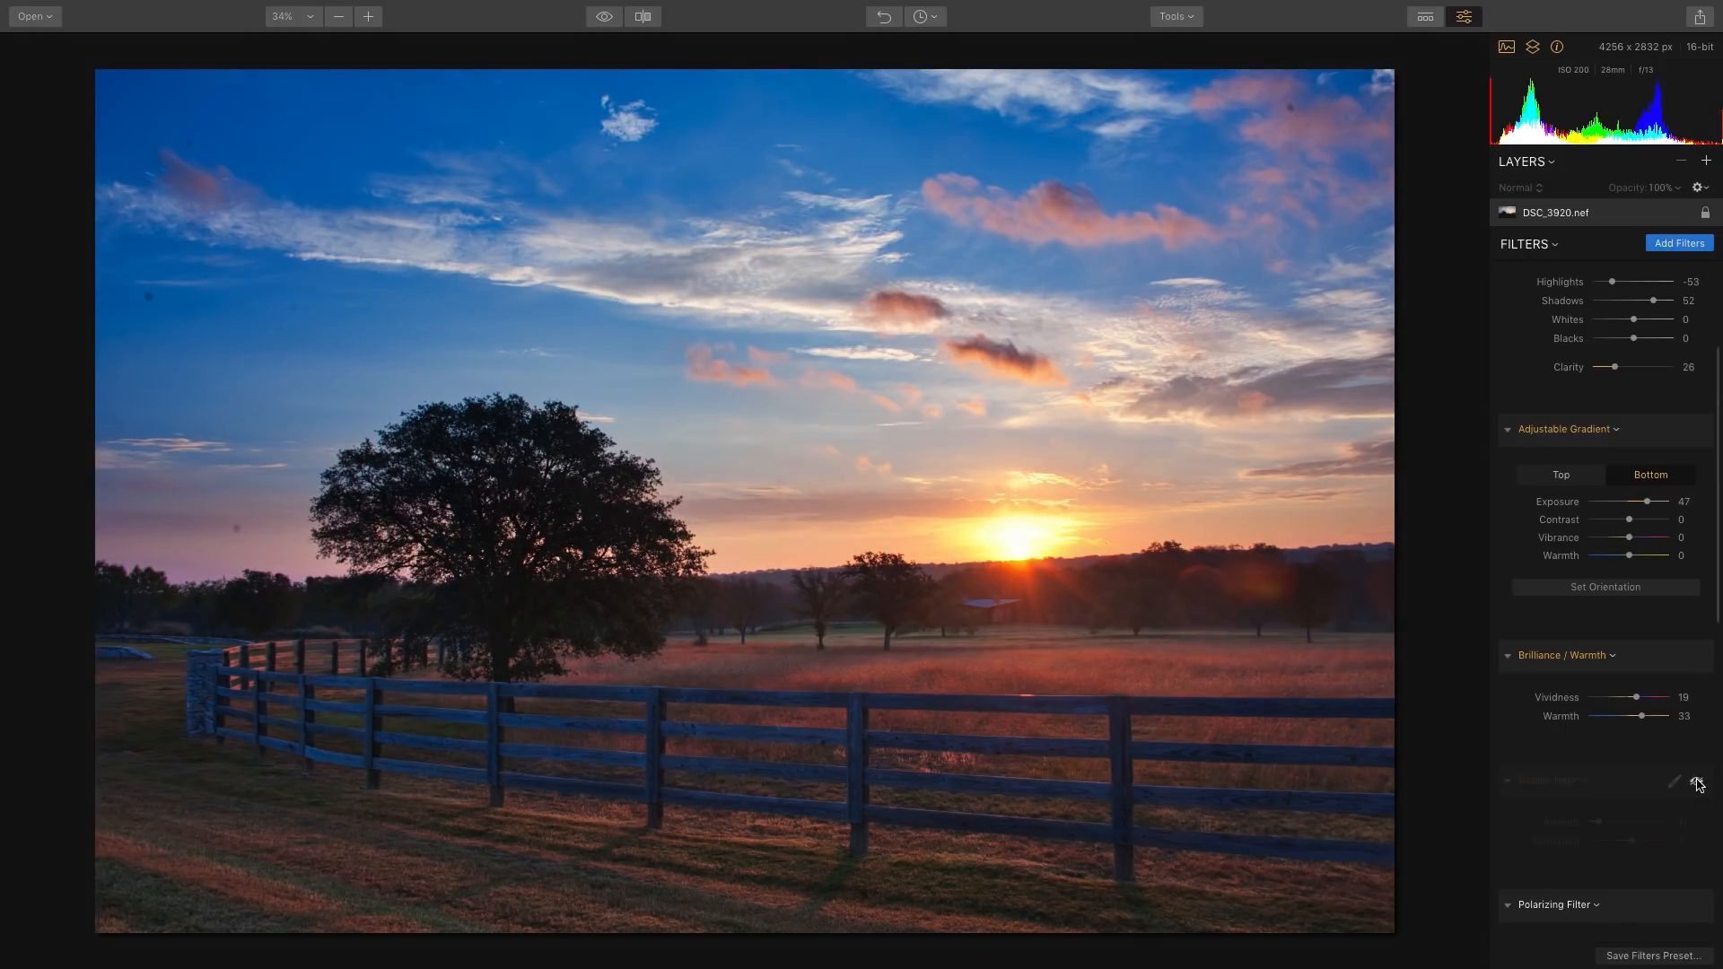
pyautogui.click(1697, 783)
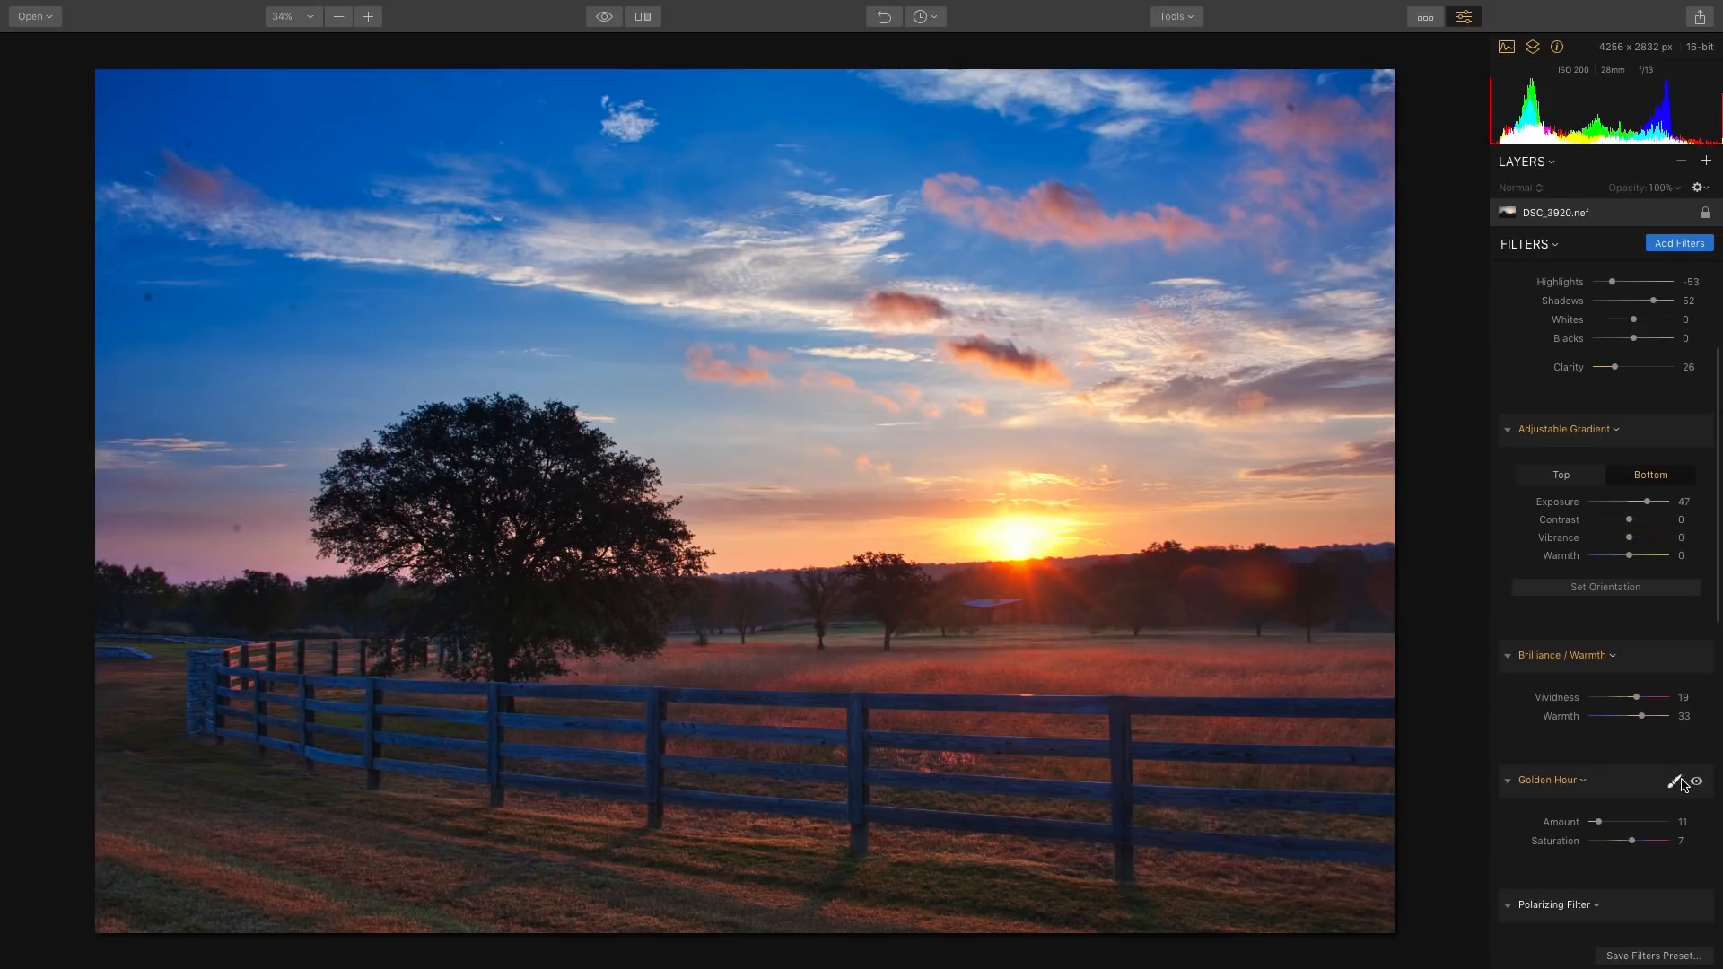
# Step: Set the Polarizing Filter amount to 26 and compare the photo with and without it
pyautogui.scroll(-2, 1580, 783)
pyautogui.scroll(-5, 1579, 783)
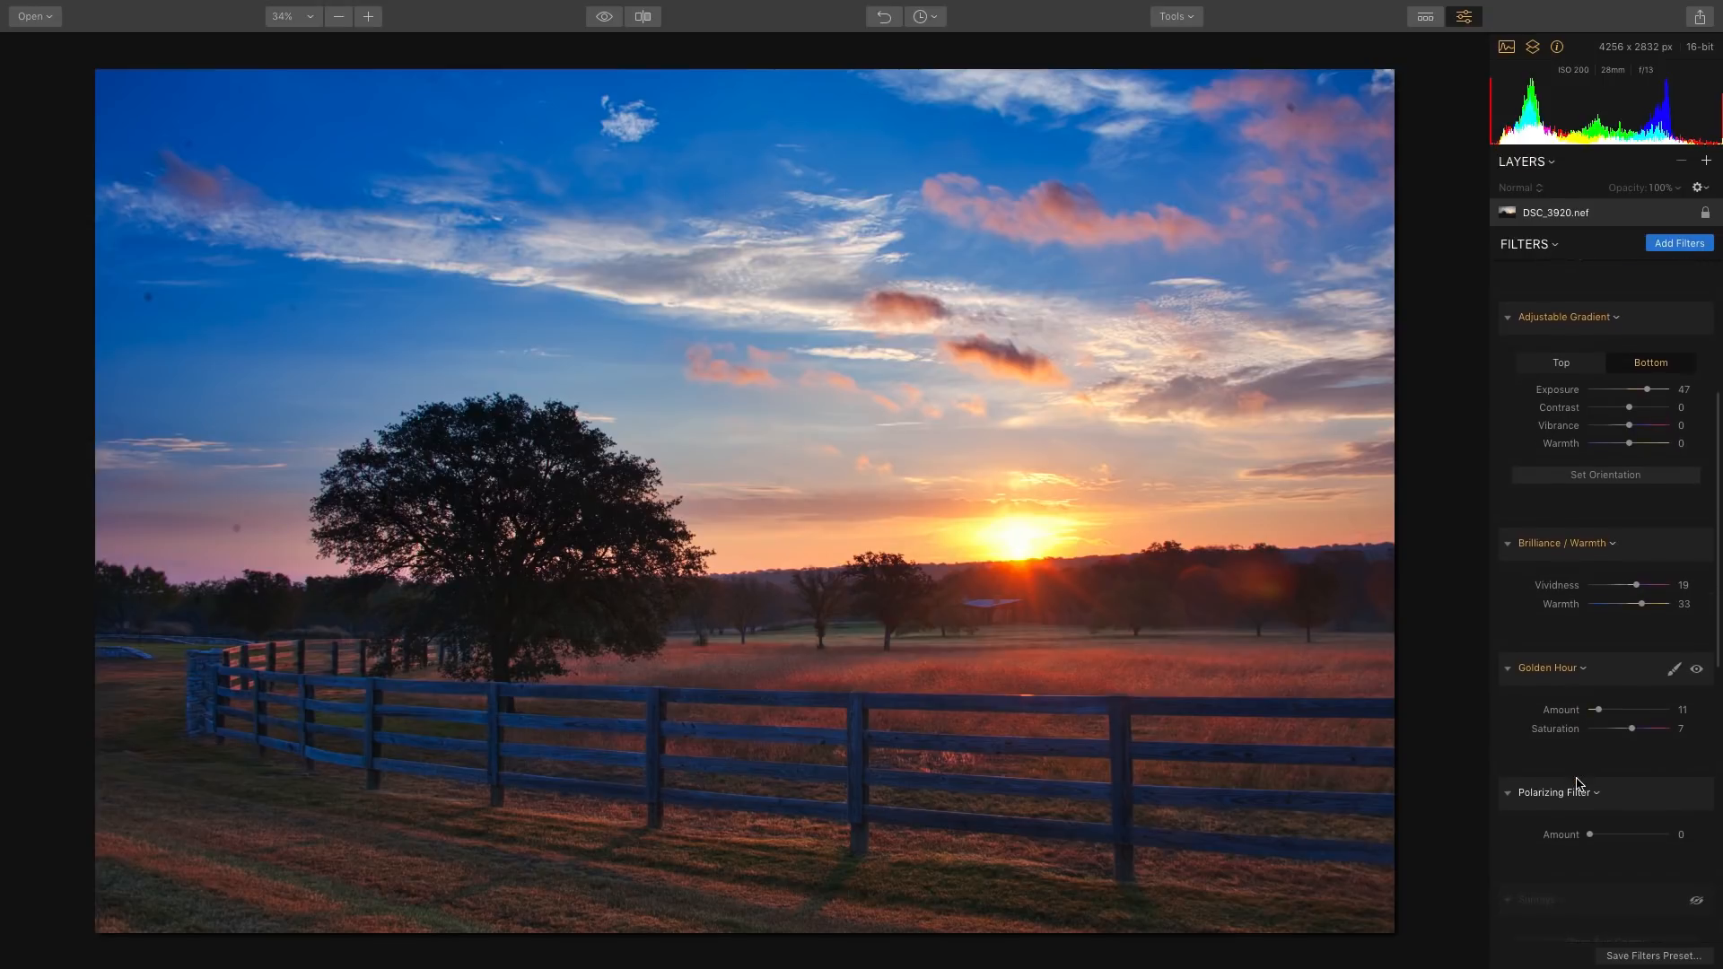
pyautogui.moveTo(1589, 759); pyautogui.dragTo(1612, 761)
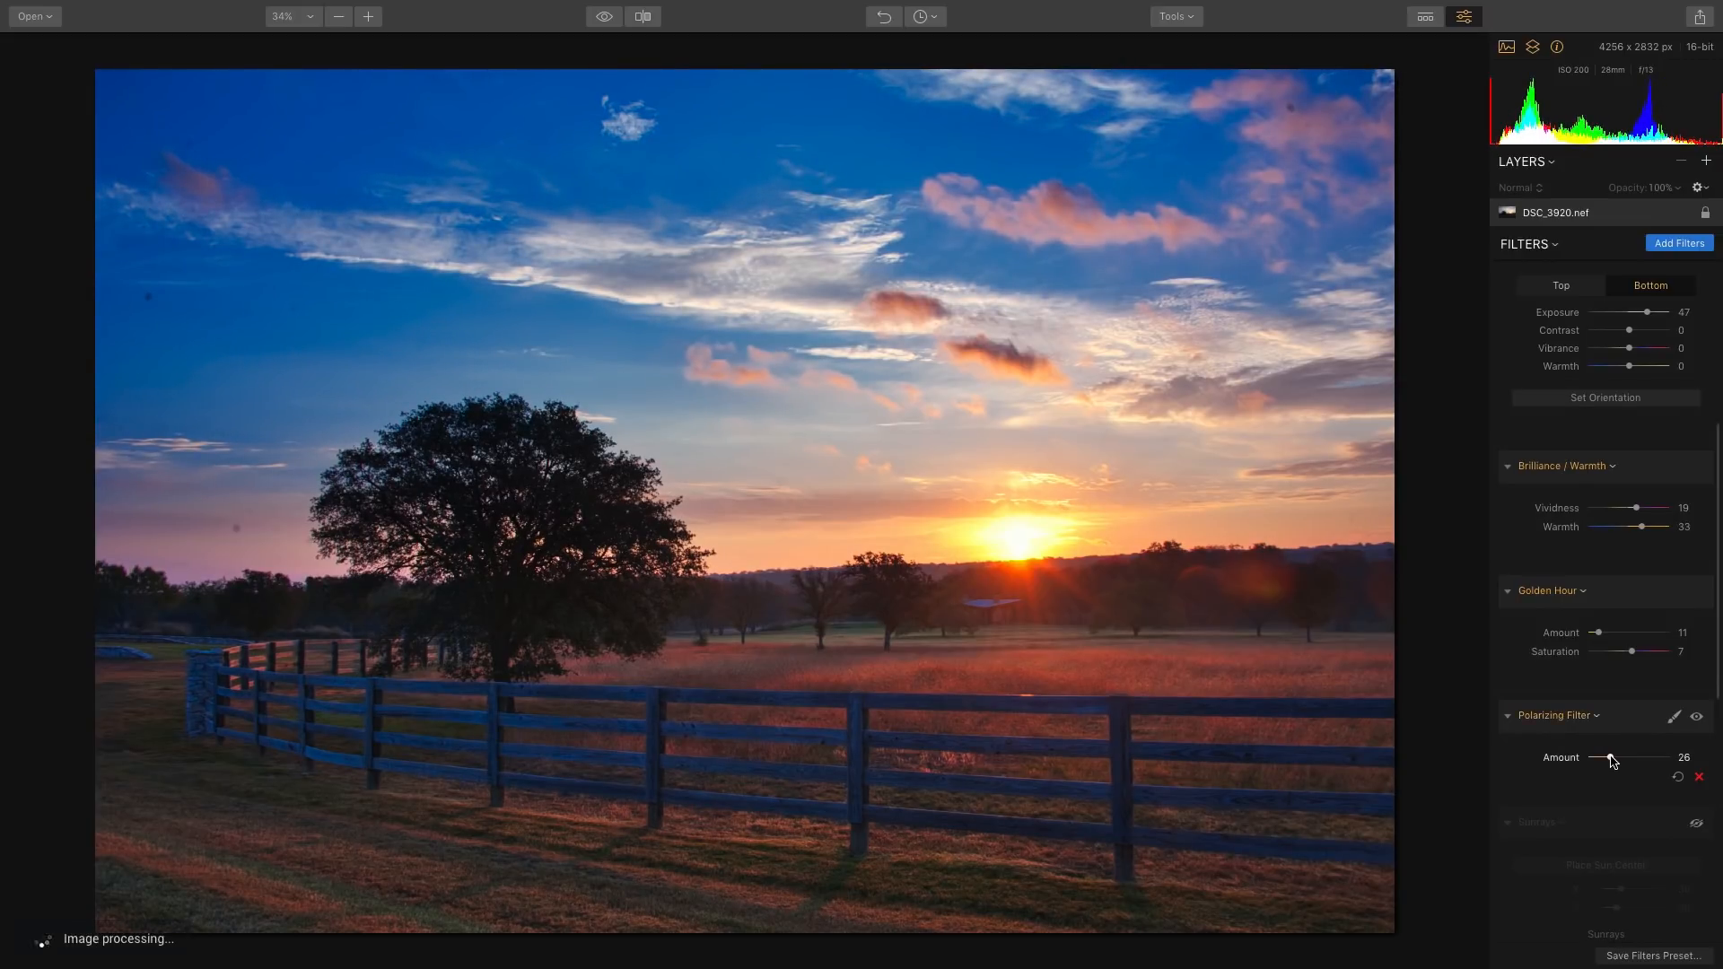
pyautogui.click(1696, 720)
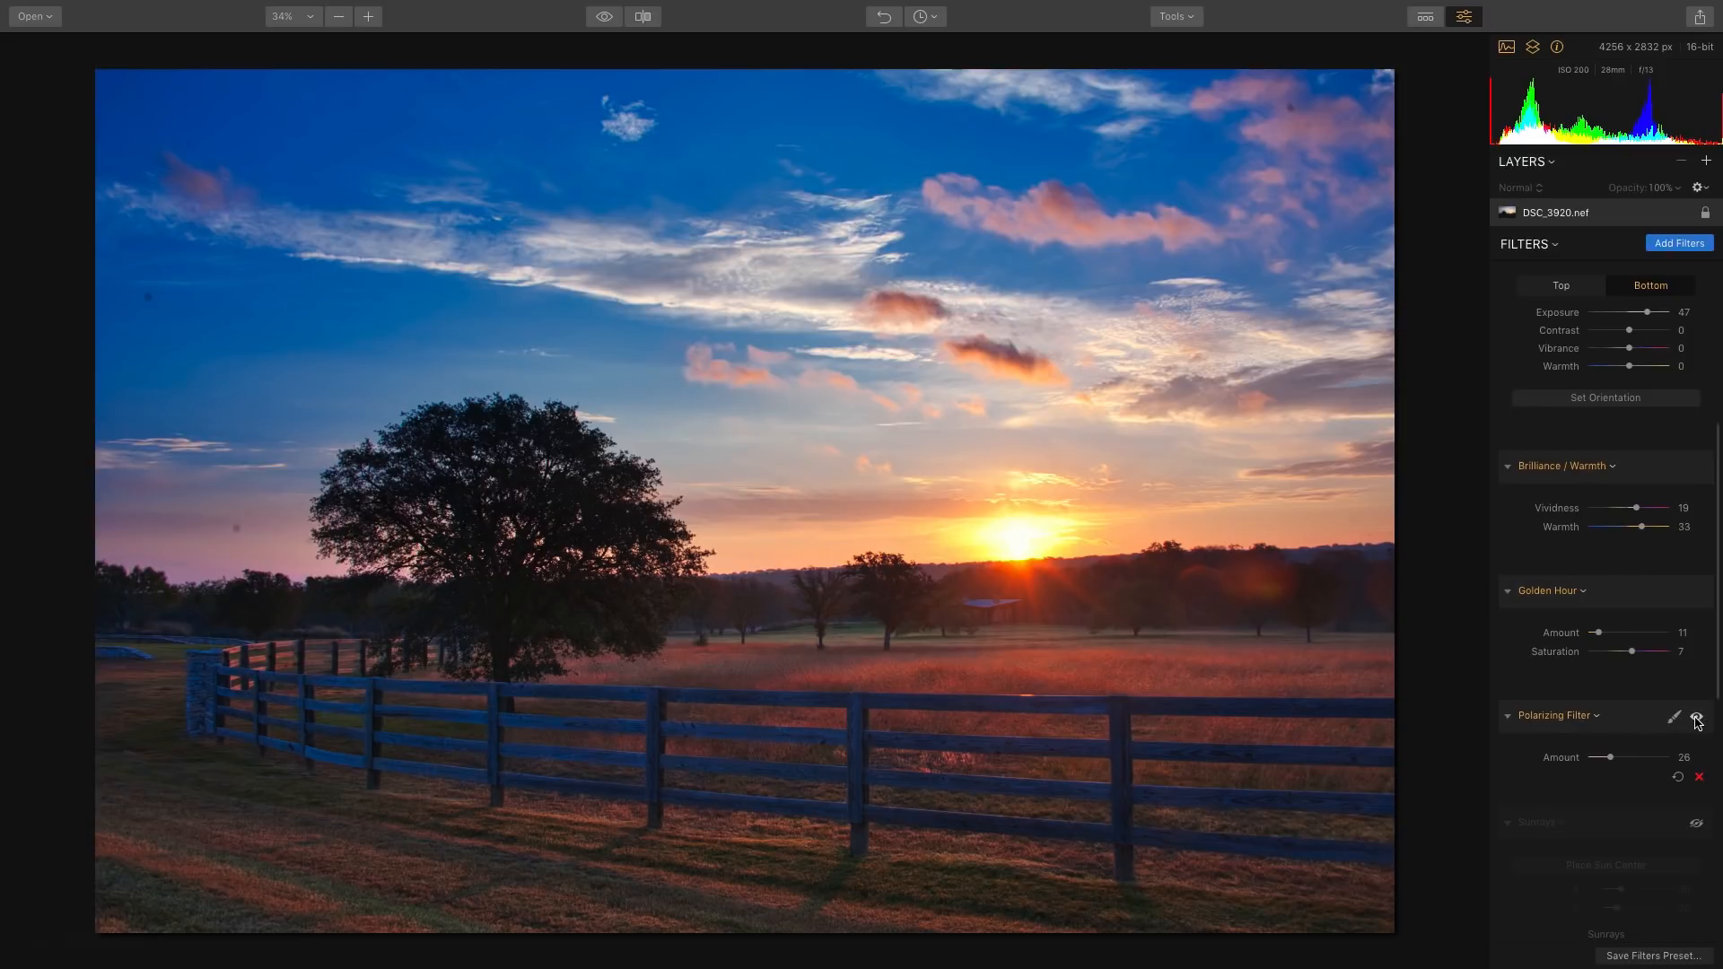
pyautogui.click(1696, 720)
# Step: Enable the Sunrays filter and place its sun center over the real sun at X 71, Y 55
pyautogui.scroll(-10, 1699, 723)
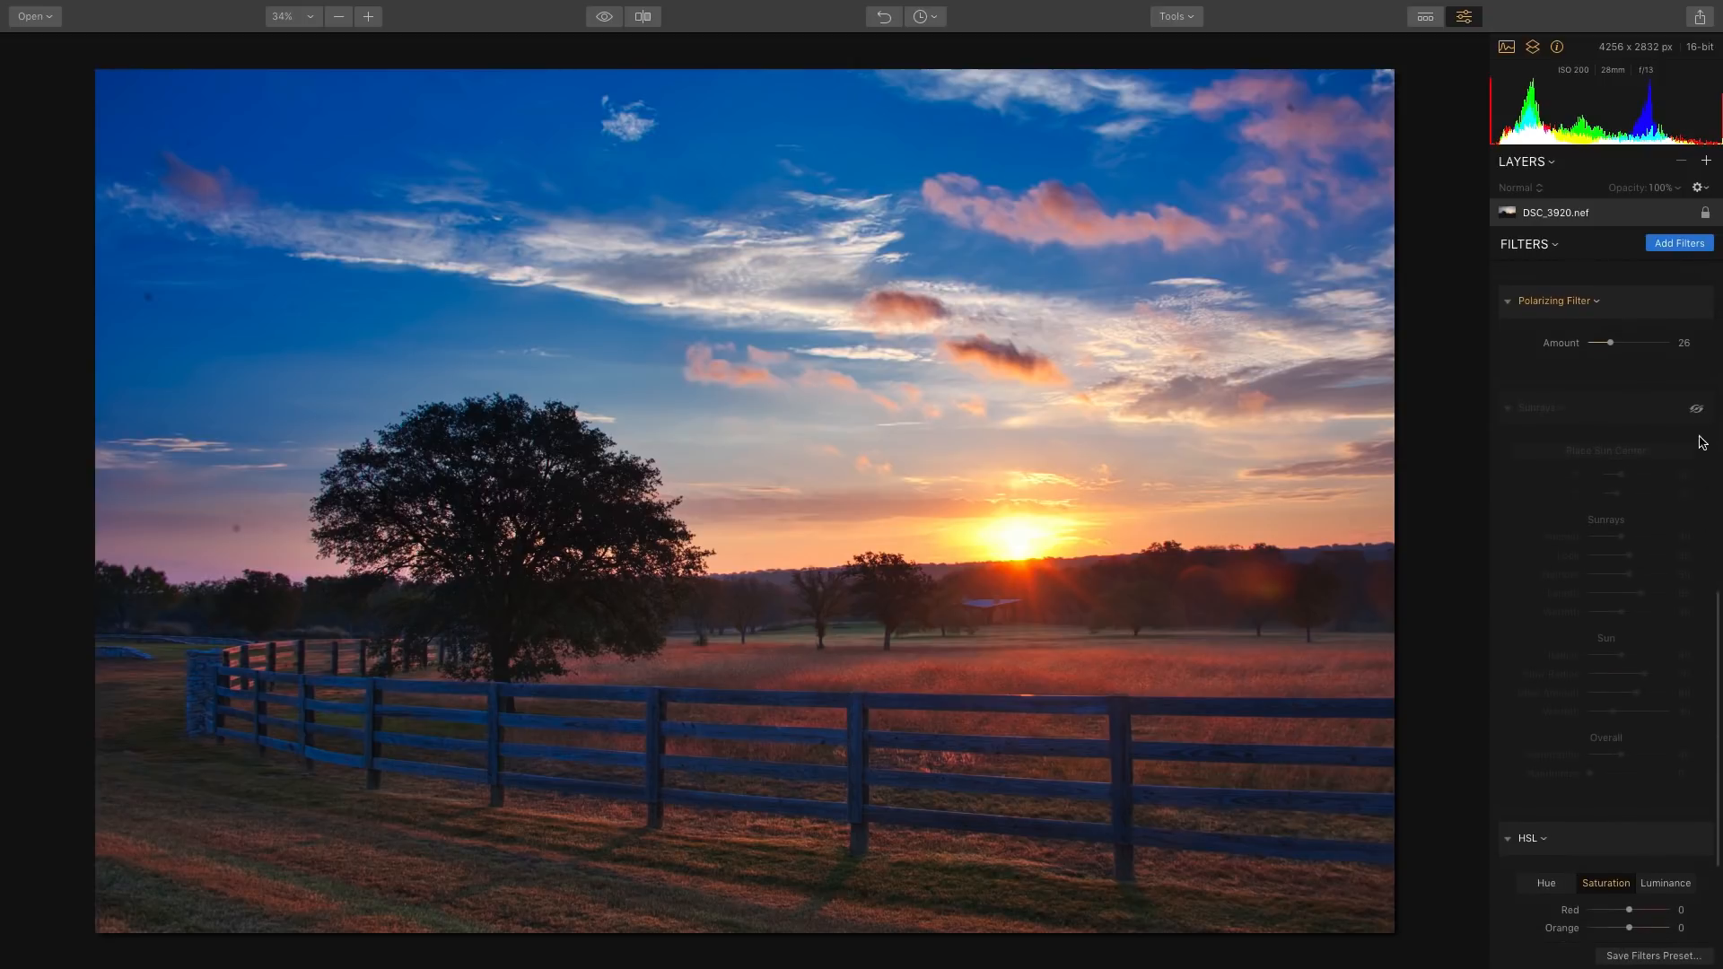
pyautogui.click(1696, 409)
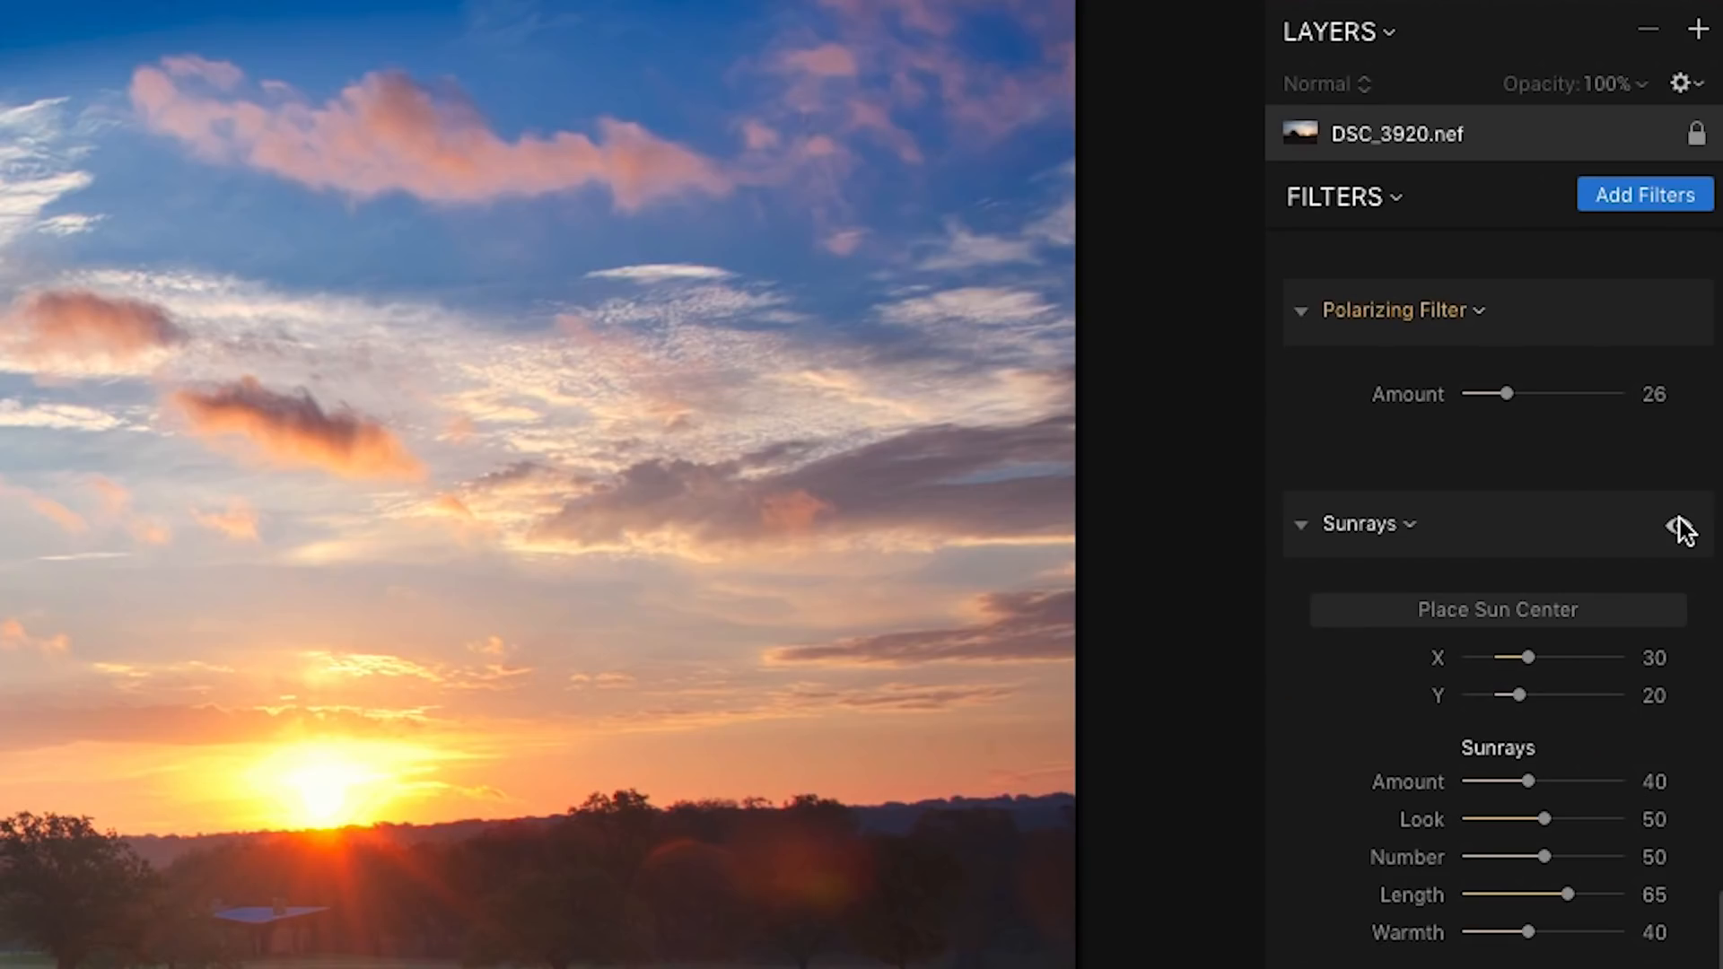
pyautogui.click(1517, 605)
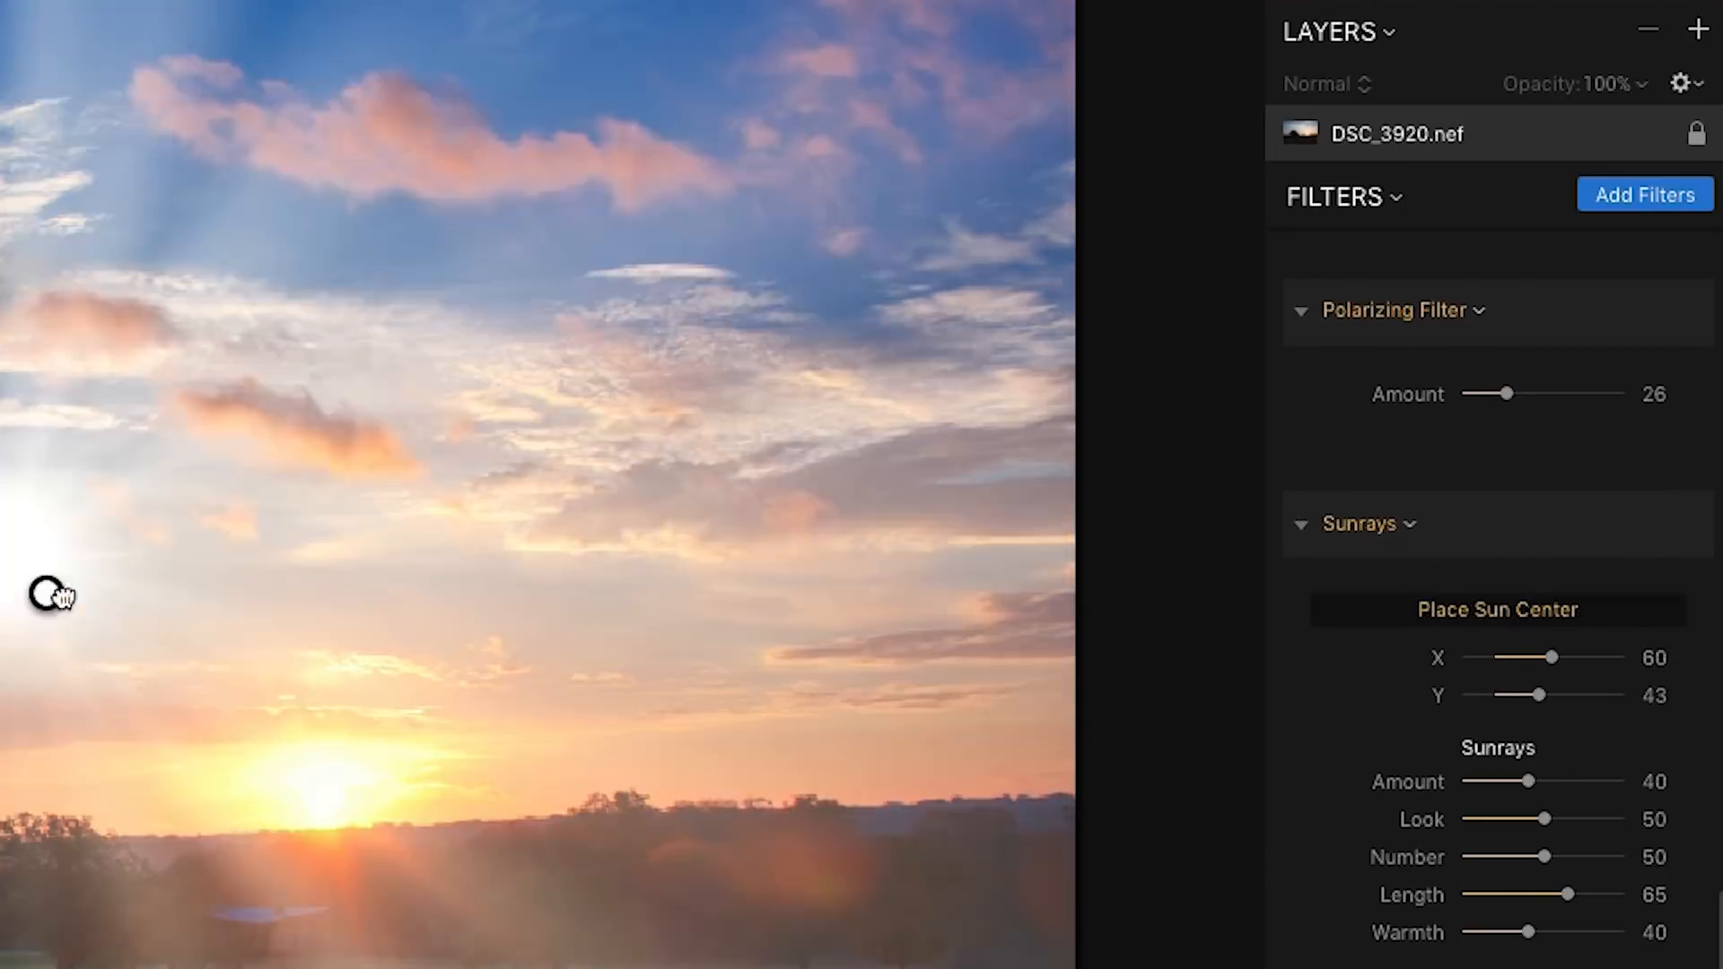
pyautogui.moveTo(51, 596)
pyautogui.mouseDown()
pyautogui.moveTo(281, 730)
pyautogui.moveTo(326, 814)
pyautogui.mouseUp()
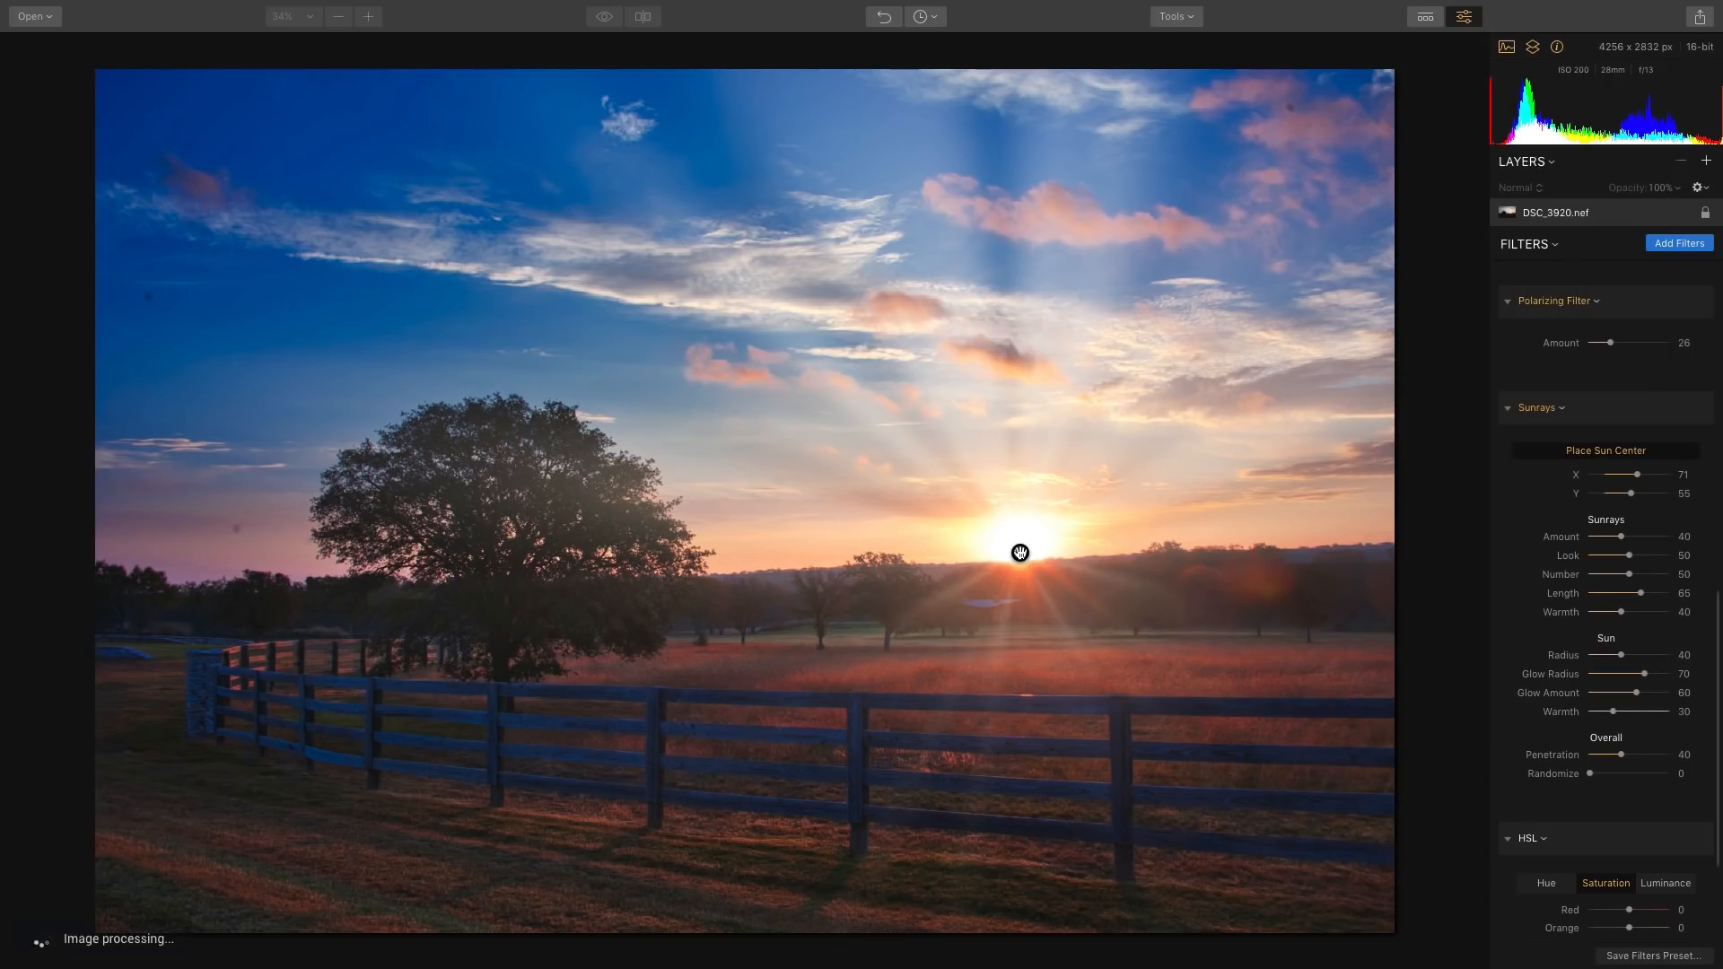
pyautogui.click(1594, 453)
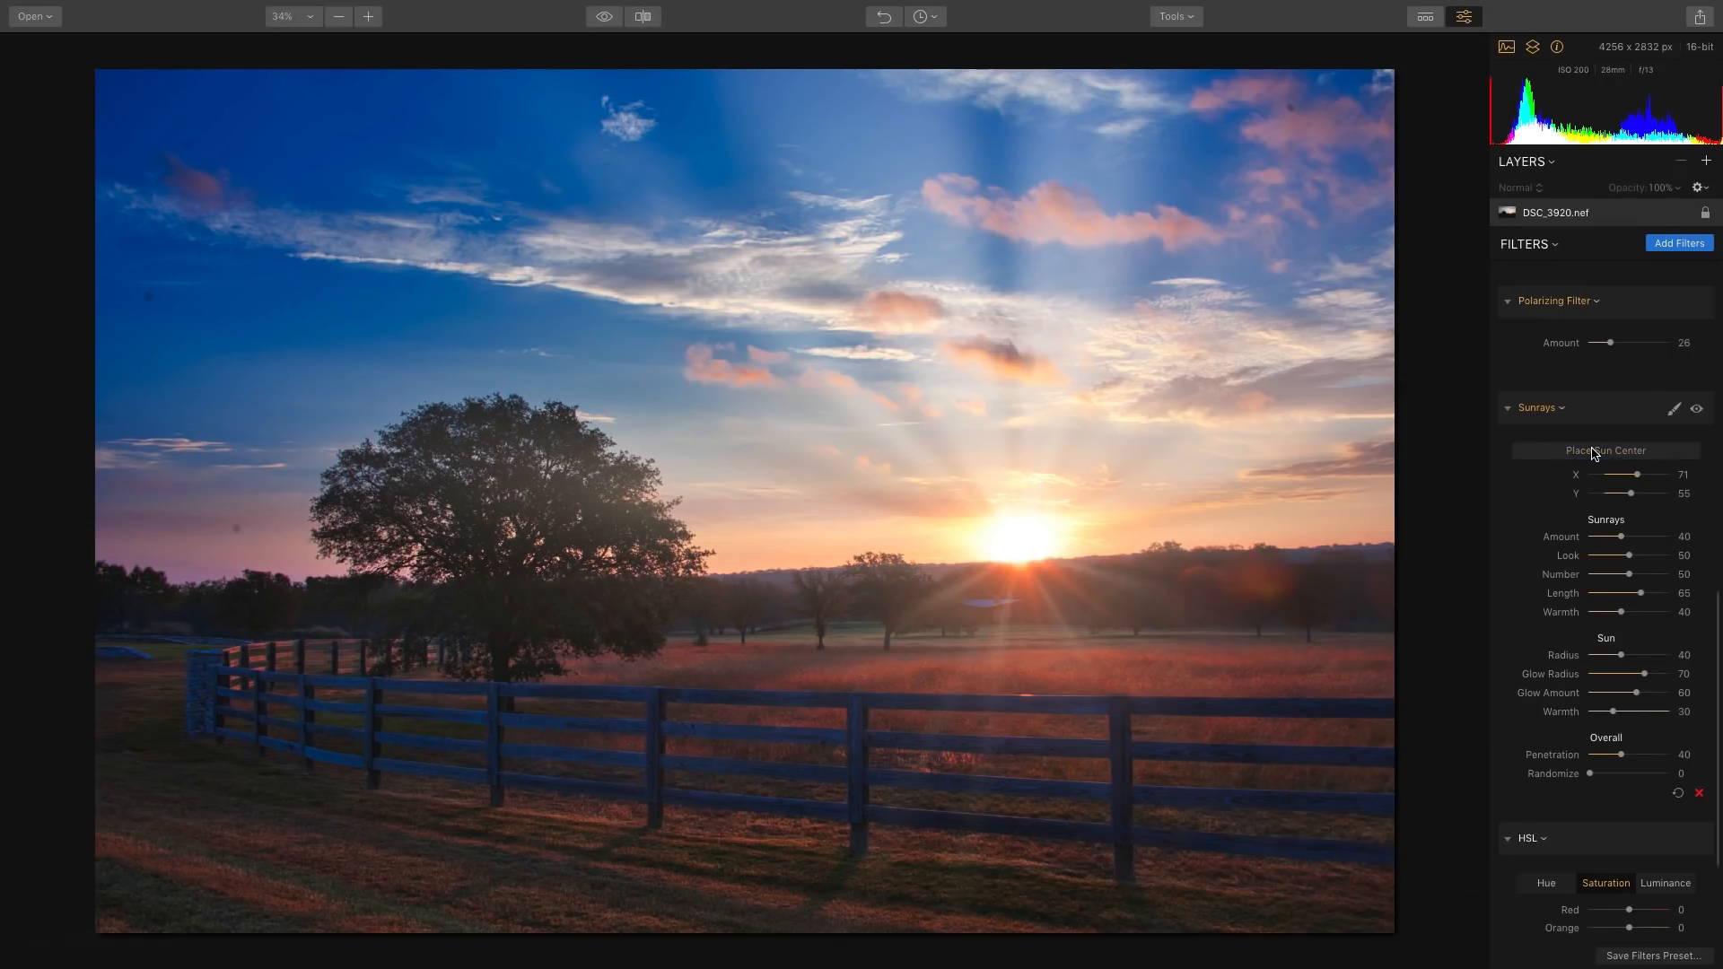
# Step: Set Sunrays Amount 12, Look 19, Number 38, Length 51, sun Radius 21, Glow Radius 46, Glow Amount 50, Penetration 42 and Randomize 13
pyautogui.moveTo(1620, 537)
pyautogui.mouseDown()
pyautogui.moveTo(1601, 539)
pyautogui.moveTo(1622, 572)
pyautogui.moveTo(1545, 536)
pyautogui.mouseUp()
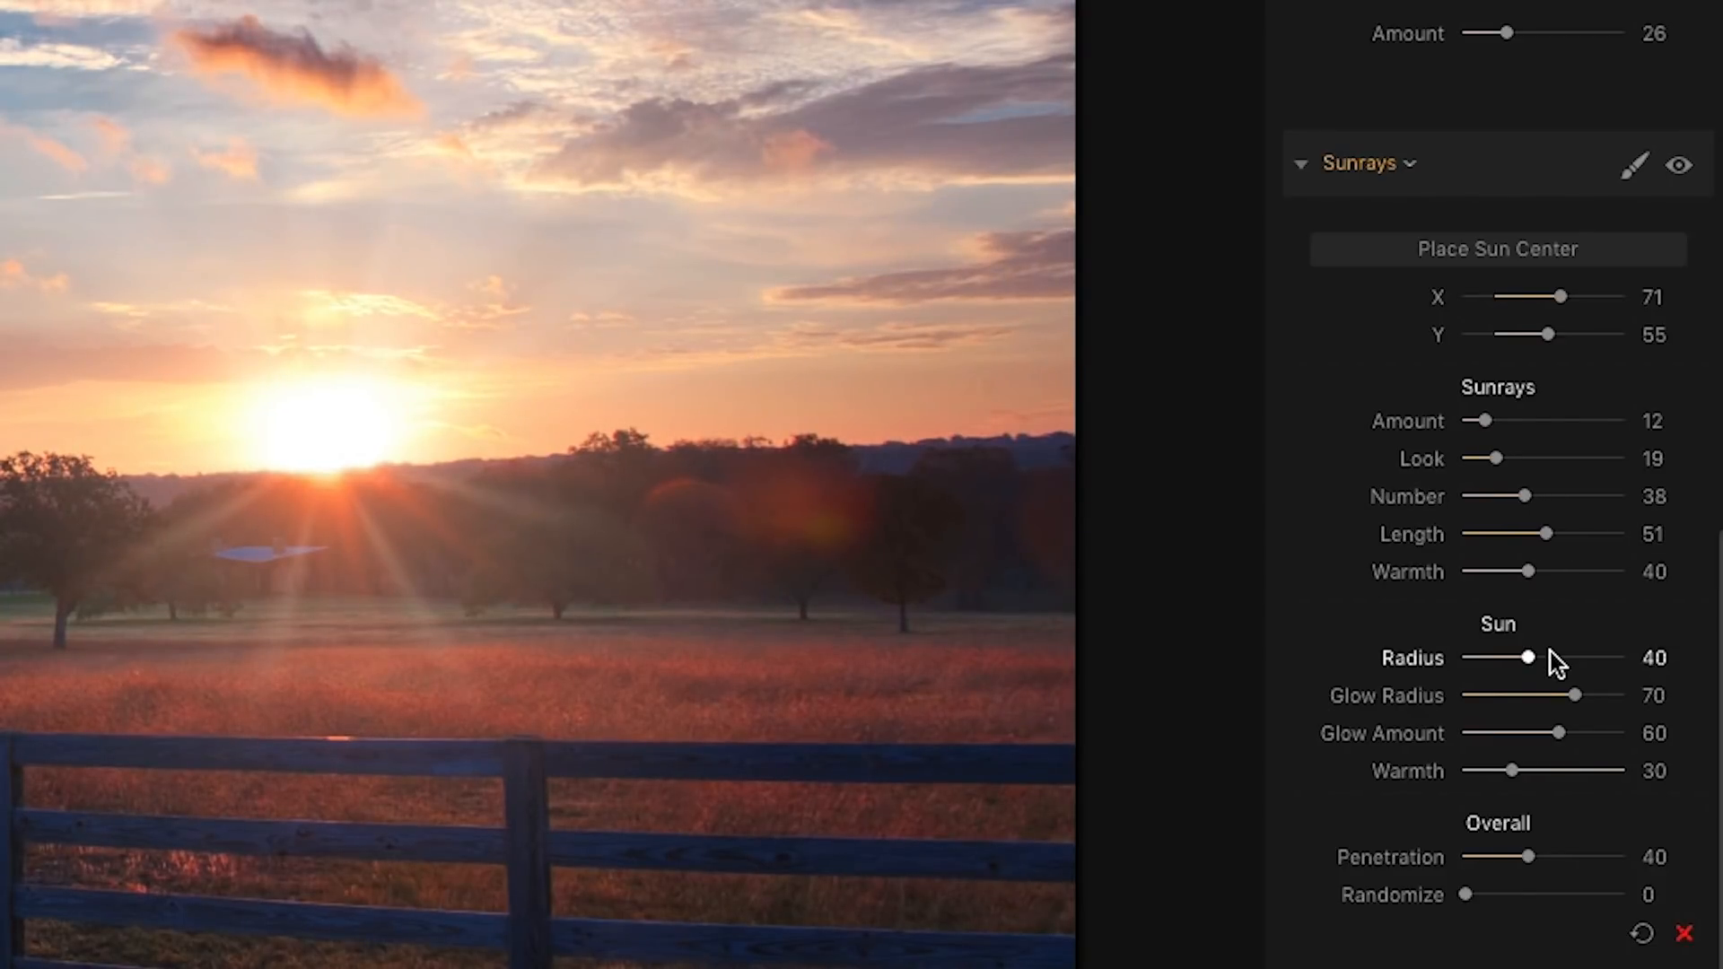
pyautogui.moveTo(1549, 657); pyautogui.dragTo(1544, 734)
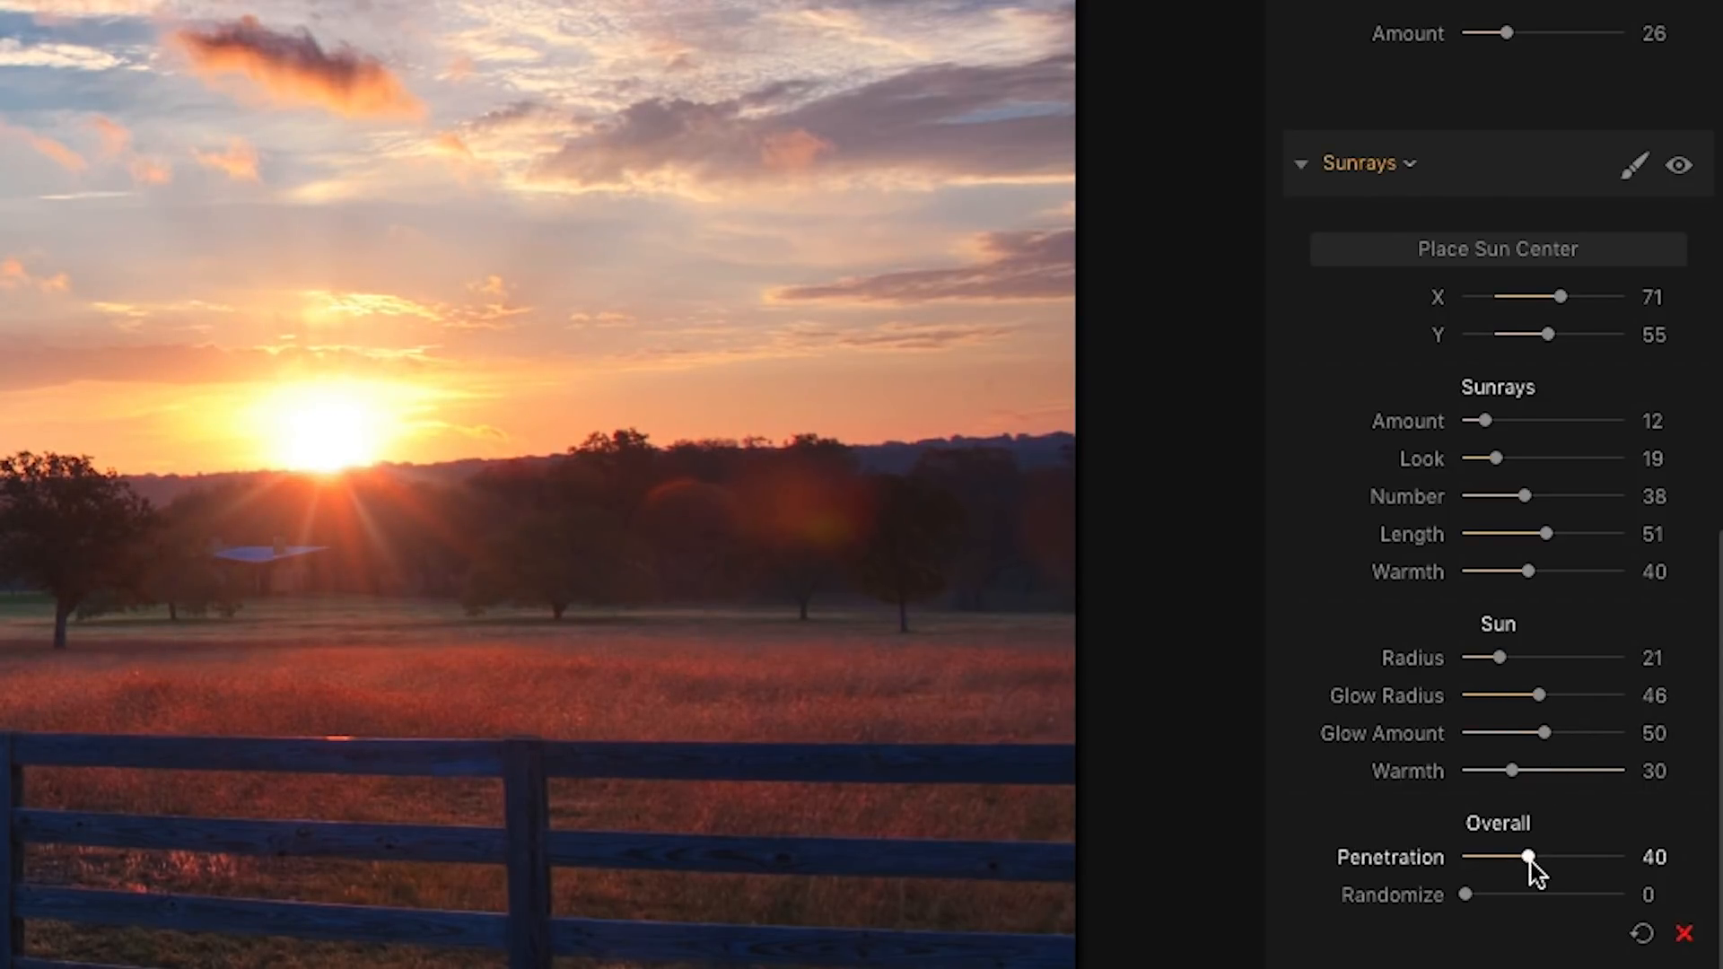
pyautogui.moveTo(1531, 862); pyautogui.dragTo(1488, 896)
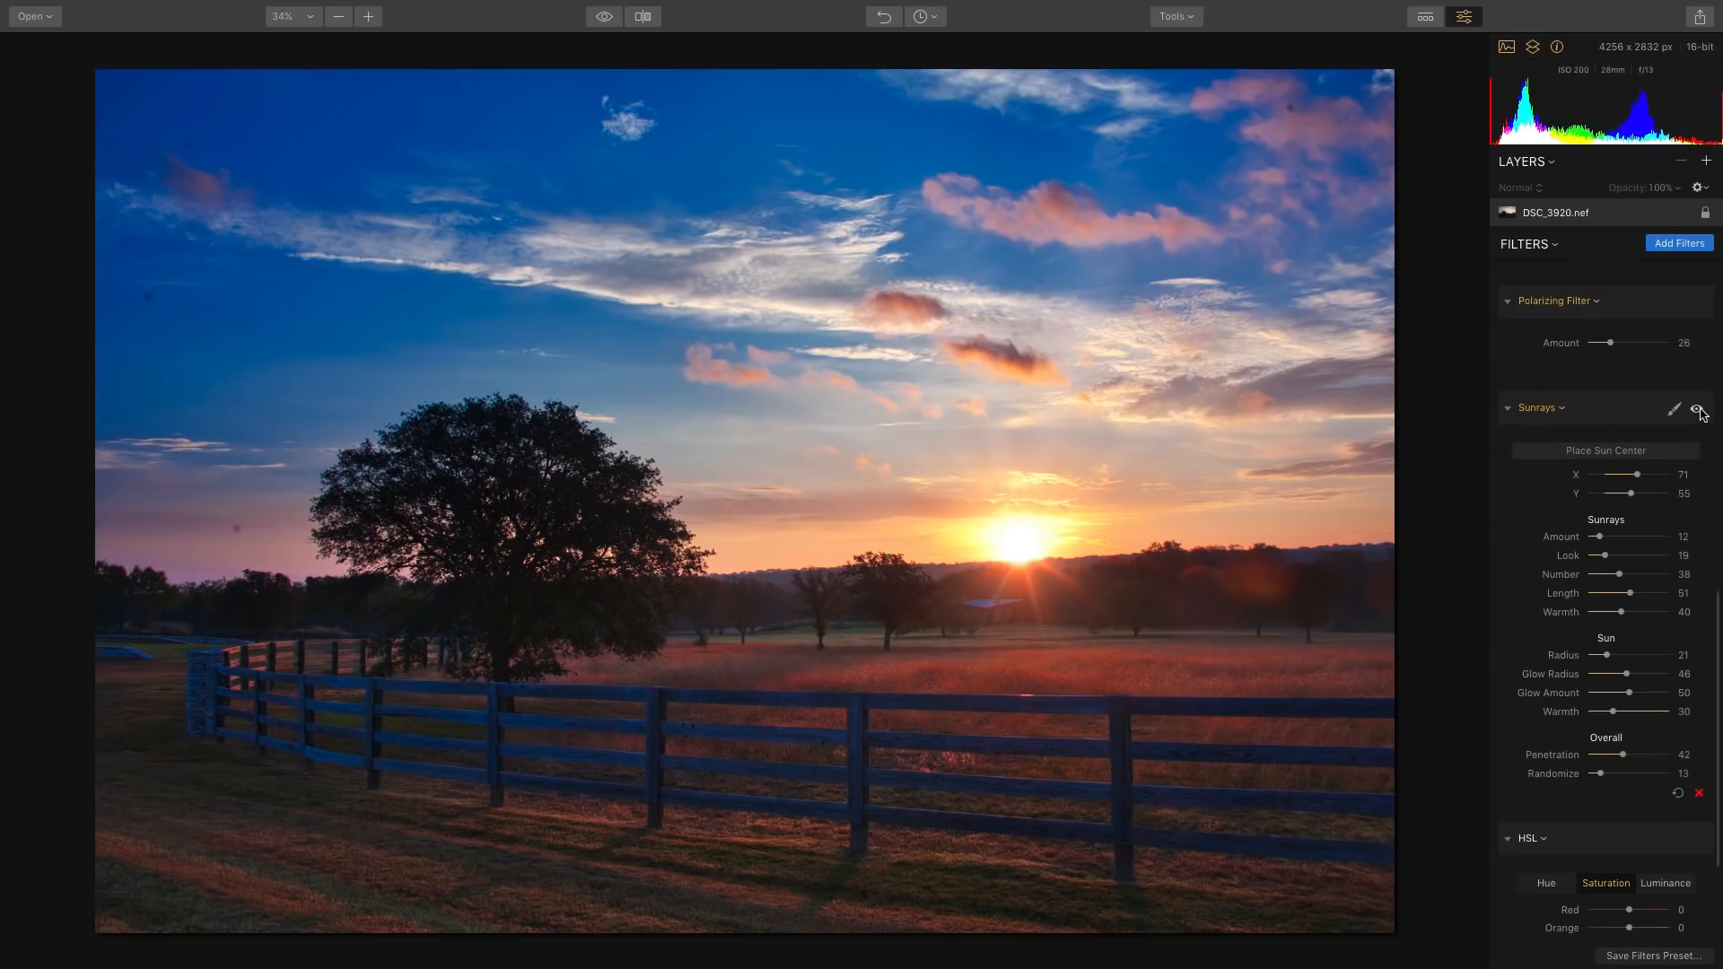
pyautogui.click(1697, 409)
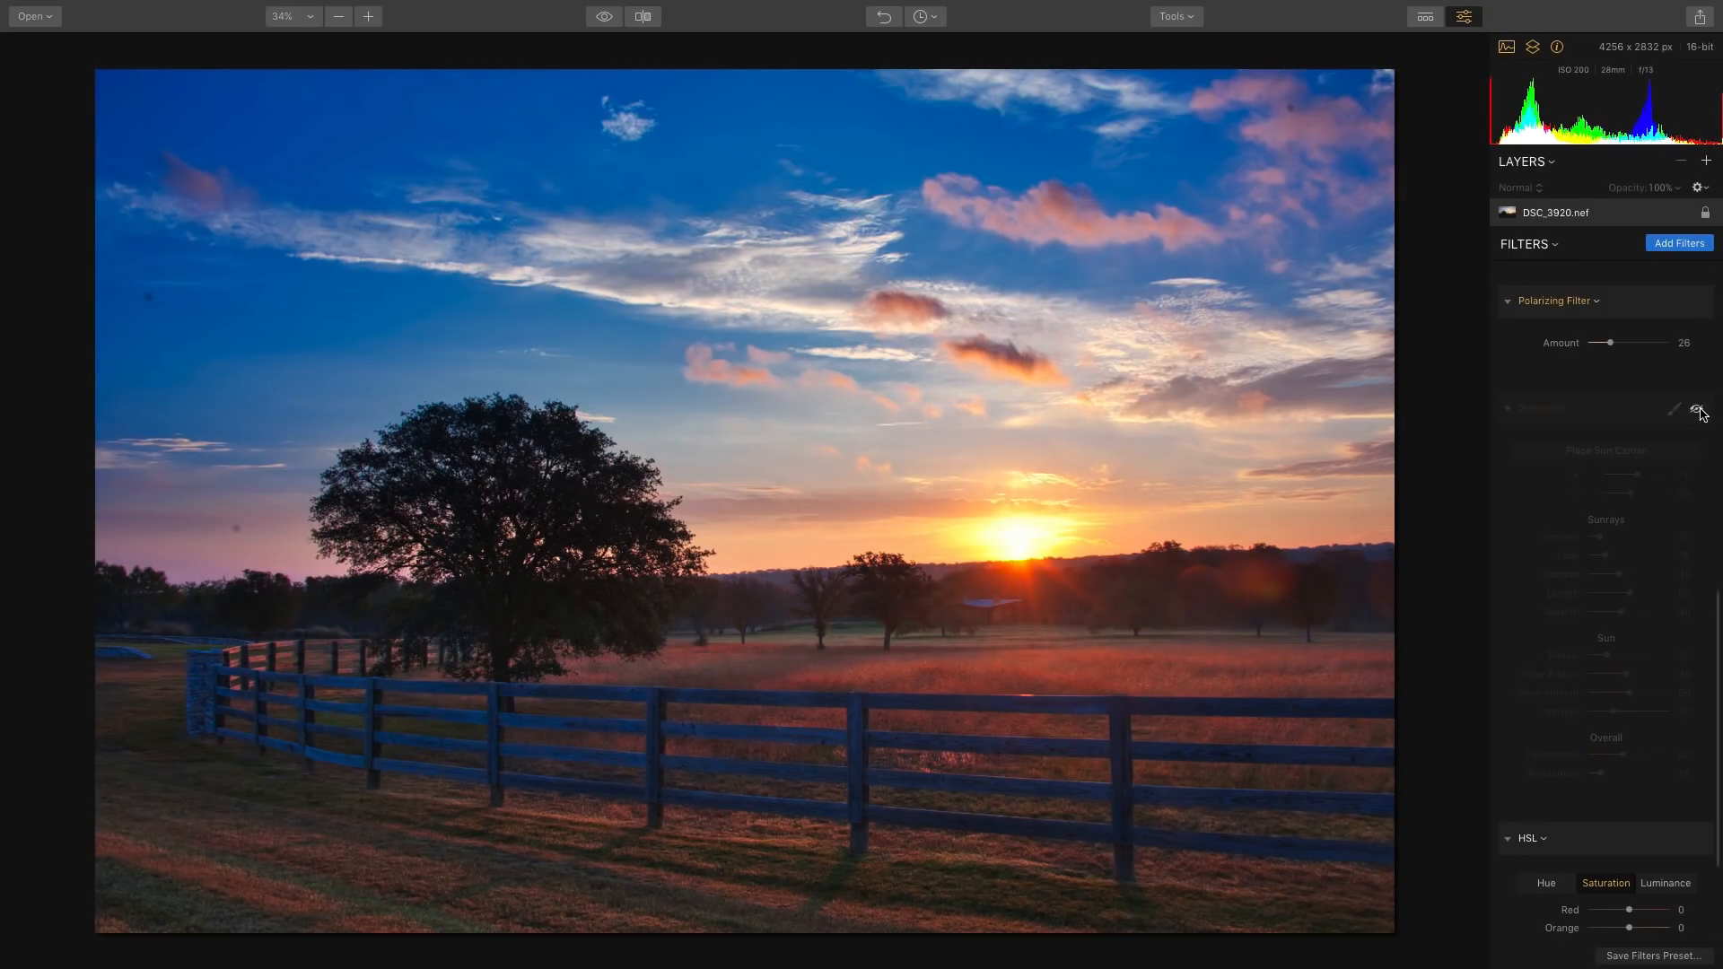
pyautogui.click(1697, 409)
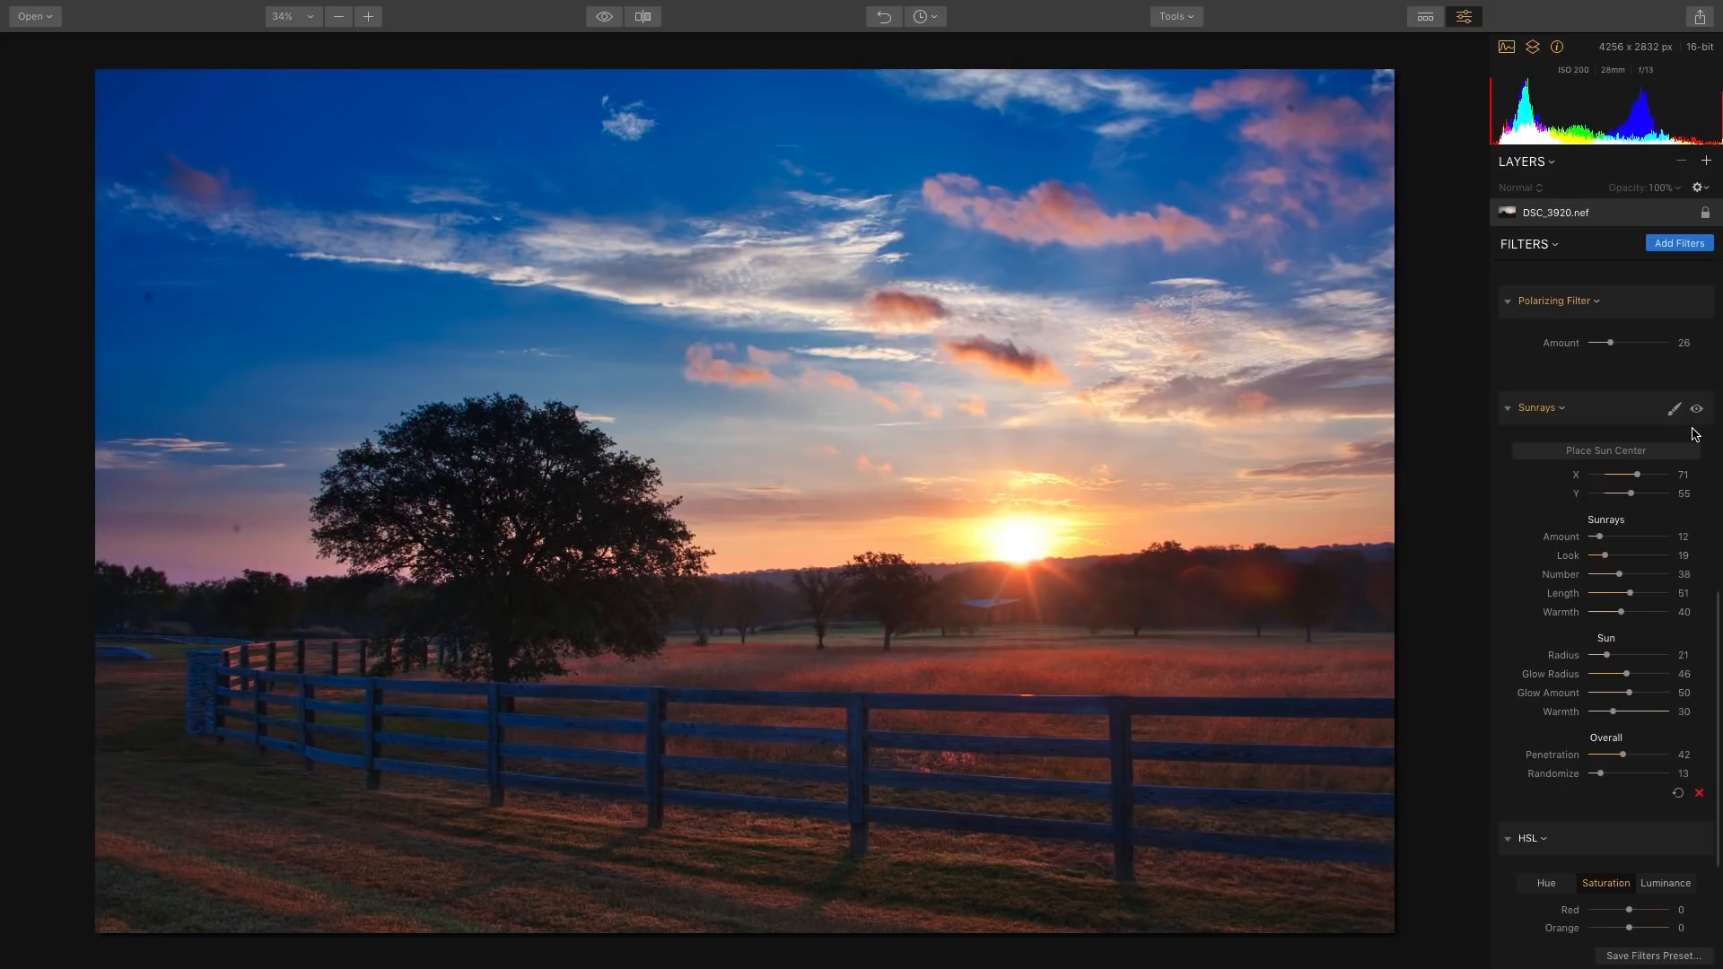
# Step: Set the blue saturation in the HSL filter to -100 to remove the fence's blue cast
pyautogui.scroll(-5, 1641, 639)
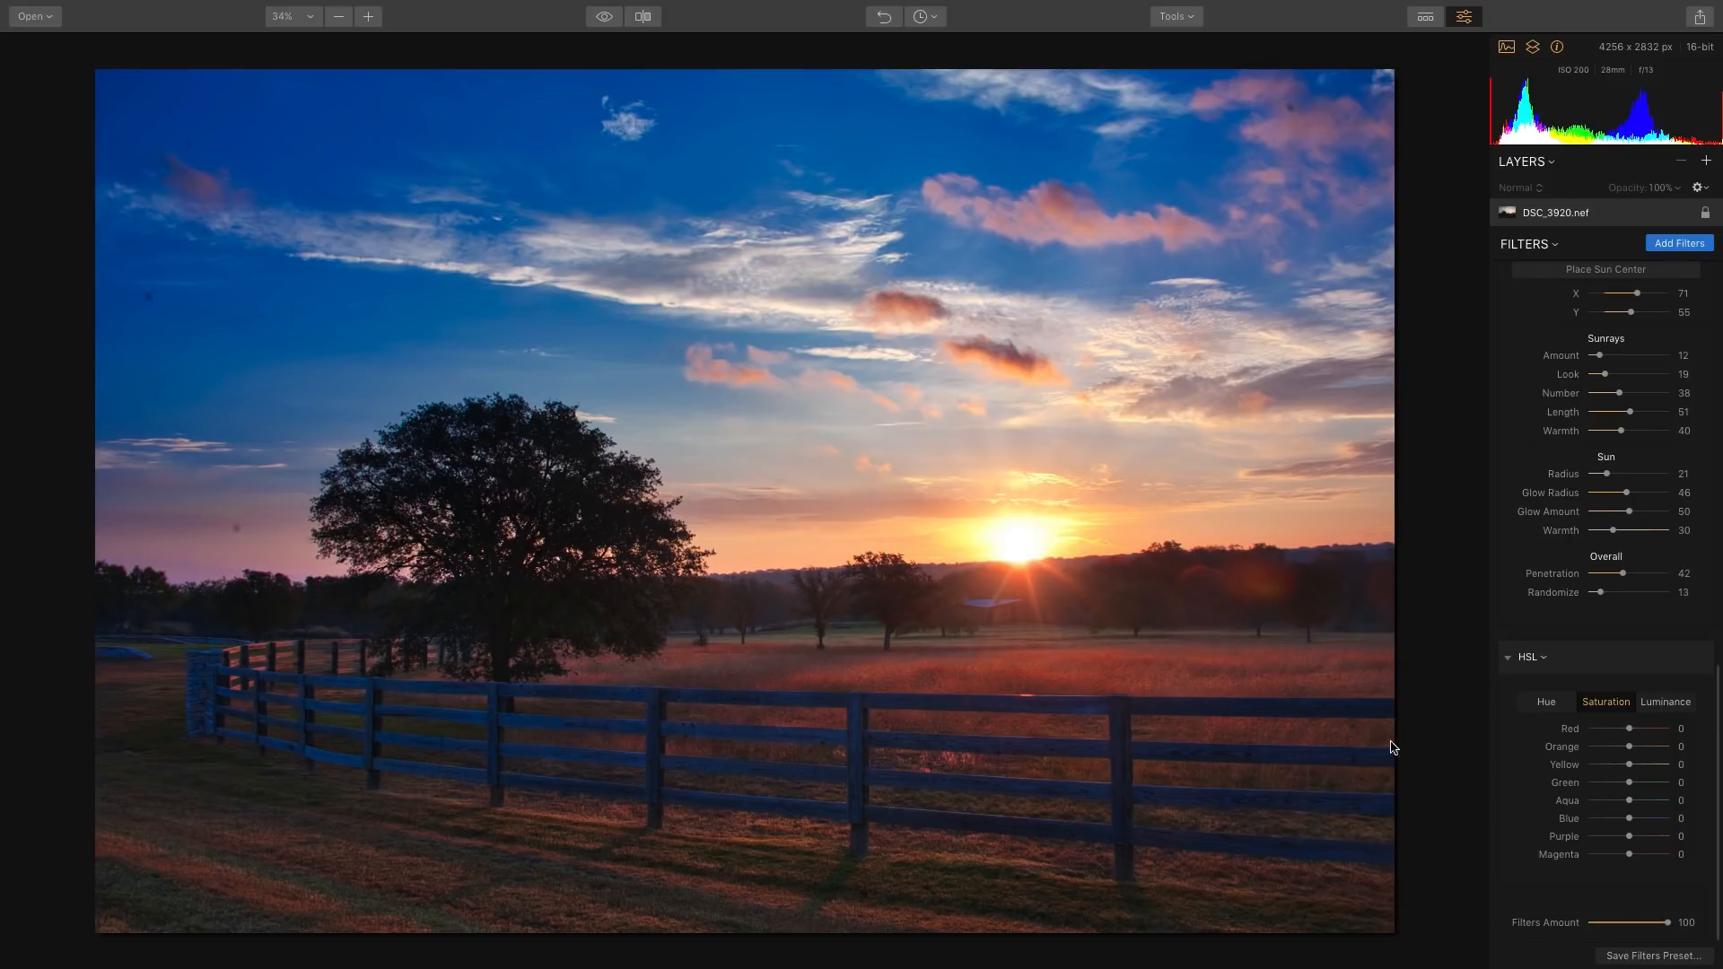
pyautogui.moveTo(1630, 819); pyautogui.dragTo(1581, 826)
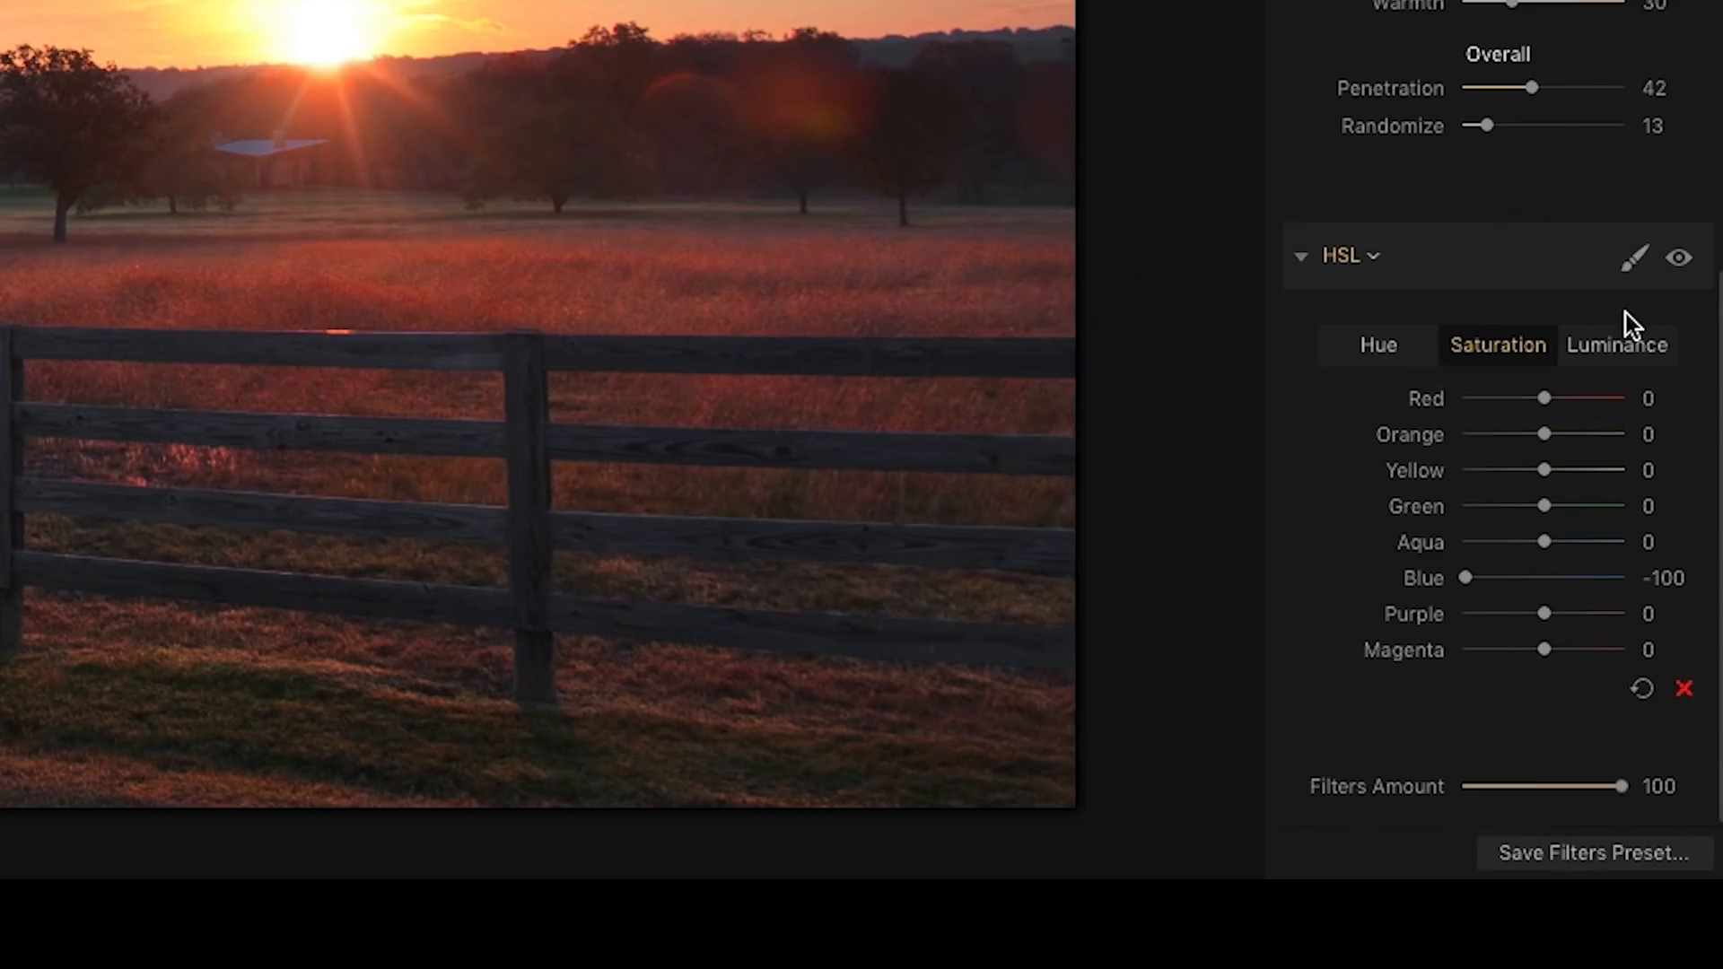
# Step: Add a brush mask to the HSL filter and paint it along the whole fence with a brush size of 220
pyautogui.click(1635, 266)
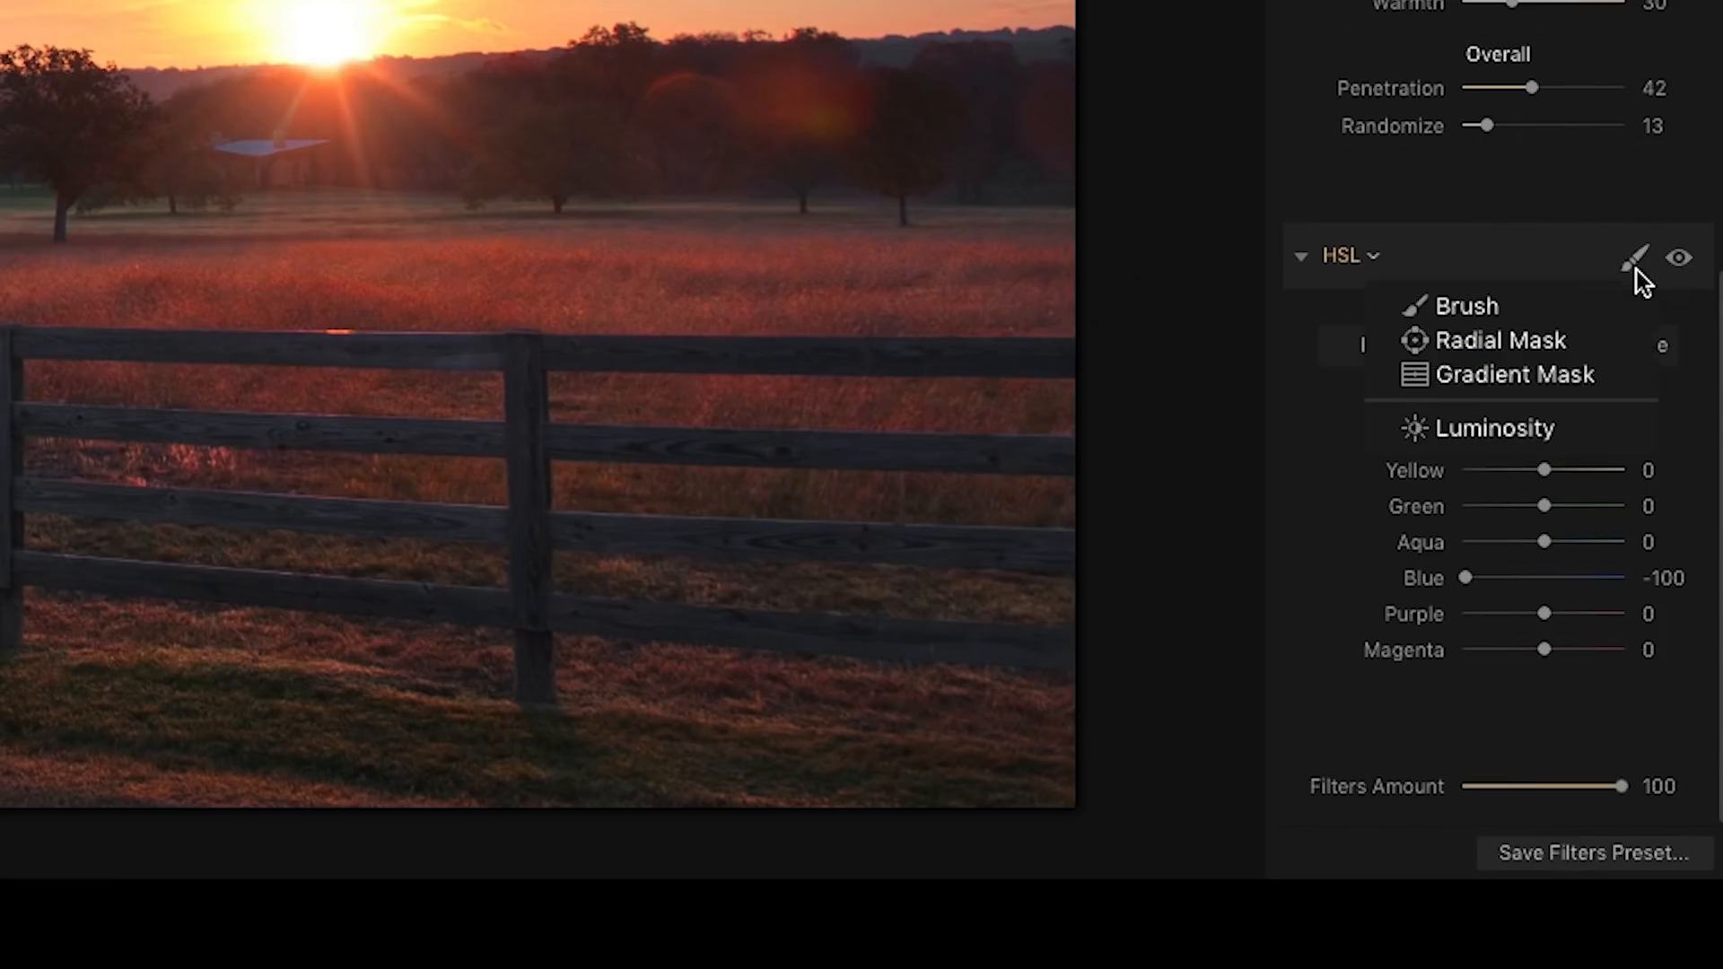
pyautogui.click(1536, 306)
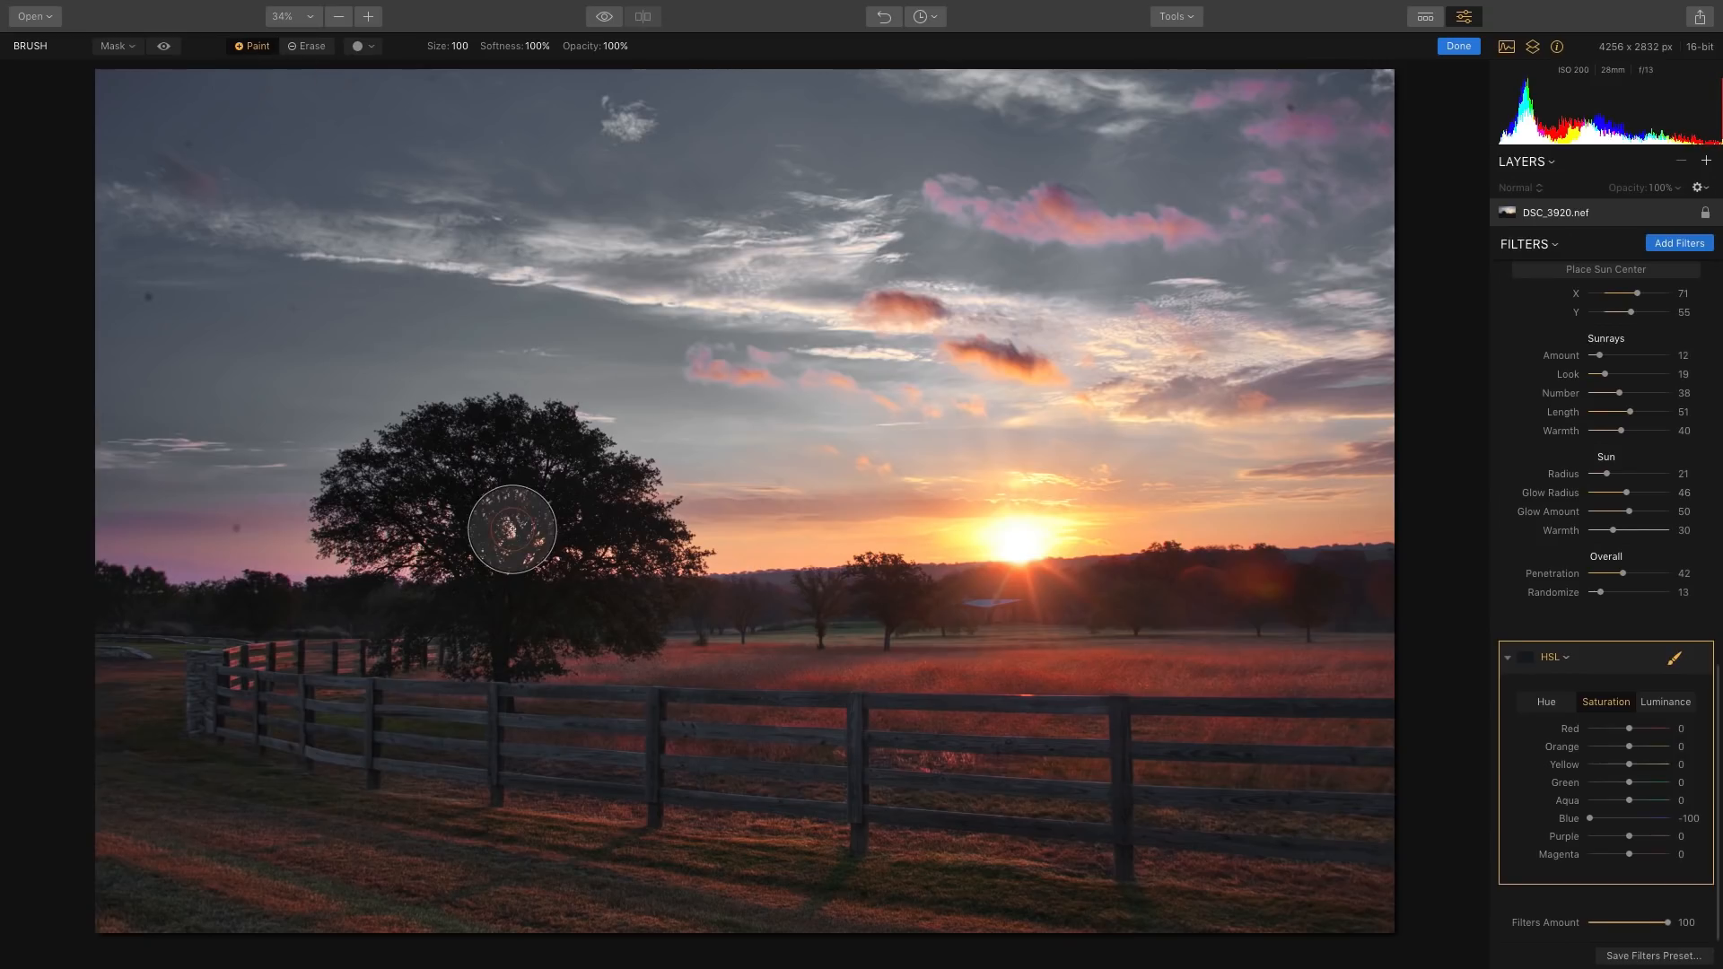
pyautogui.press(']')
pyautogui.press(']')
pyautogui.press(']')
pyautogui.press(']')
pyautogui.press(']')
pyautogui.press(']')
pyautogui.press(']')
pyautogui.press(']')
pyautogui.press(']')
pyautogui.press(']')
pyautogui.press(']')
pyautogui.press(']')
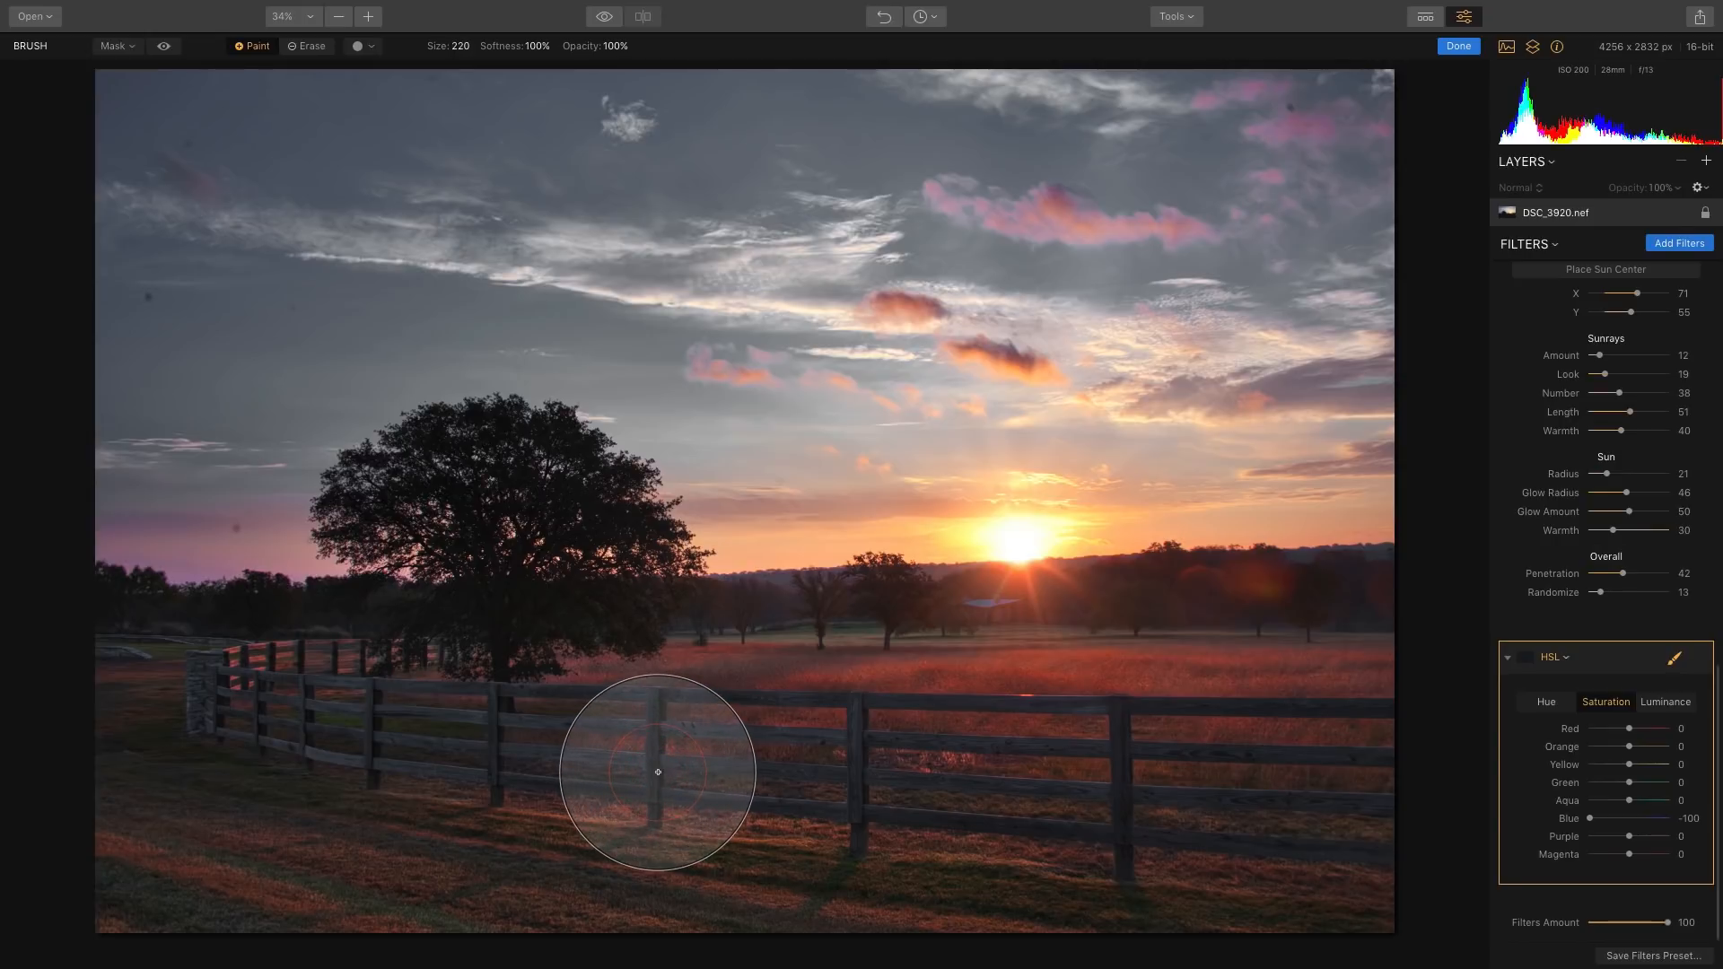
pyautogui.moveTo(658, 772)
pyautogui.mouseDown()
pyautogui.moveTo(737, 743)
pyautogui.moveTo(1353, 748)
pyautogui.moveTo(1333, 820)
pyautogui.moveTo(1319, 799)
pyautogui.moveTo(1138, 798)
pyautogui.moveTo(763, 823)
pyautogui.moveTo(715, 775)
pyautogui.moveTo(525, 777)
pyautogui.moveTo(209, 680)
pyautogui.moveTo(95, 700)
pyautogui.moveTo(272, 722)
pyautogui.moveTo(482, 709)
pyautogui.moveTo(516, 736)
pyautogui.moveTo(983, 770)
pyautogui.moveTo(1361, 779)
pyautogui.mouseUp()
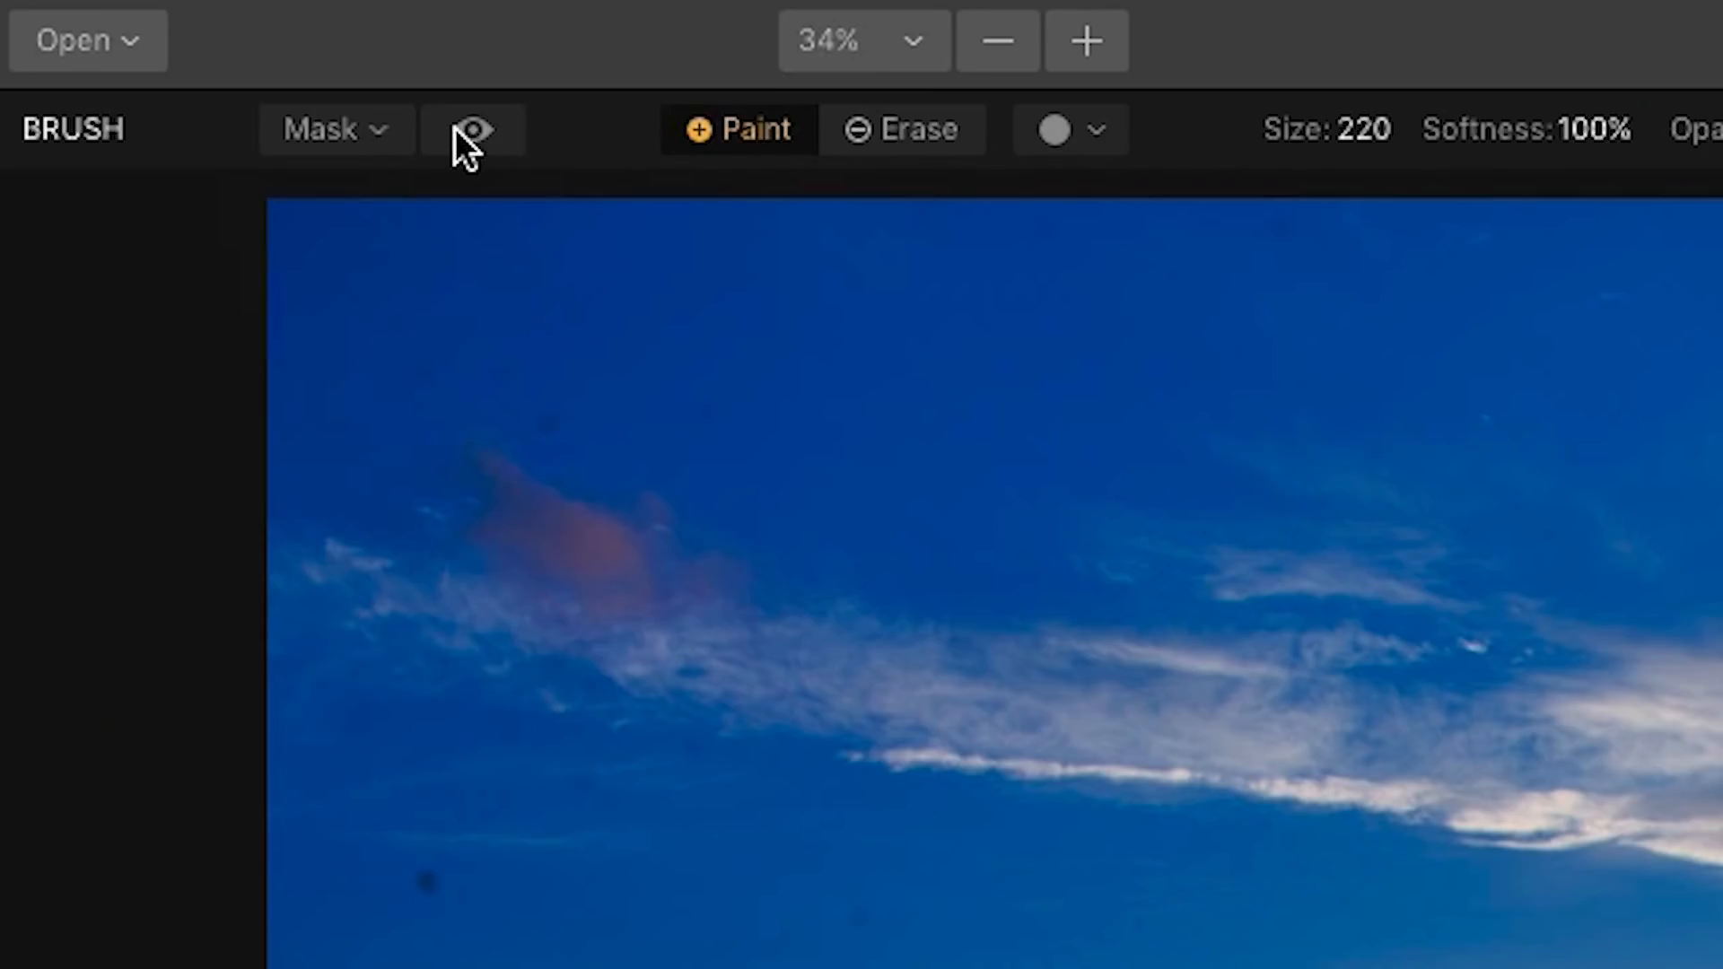
# Step: Check the painted HSL mask's coverage with the mask overlay, hide the overlay again and finish the masking
pyautogui.click(158, 46)
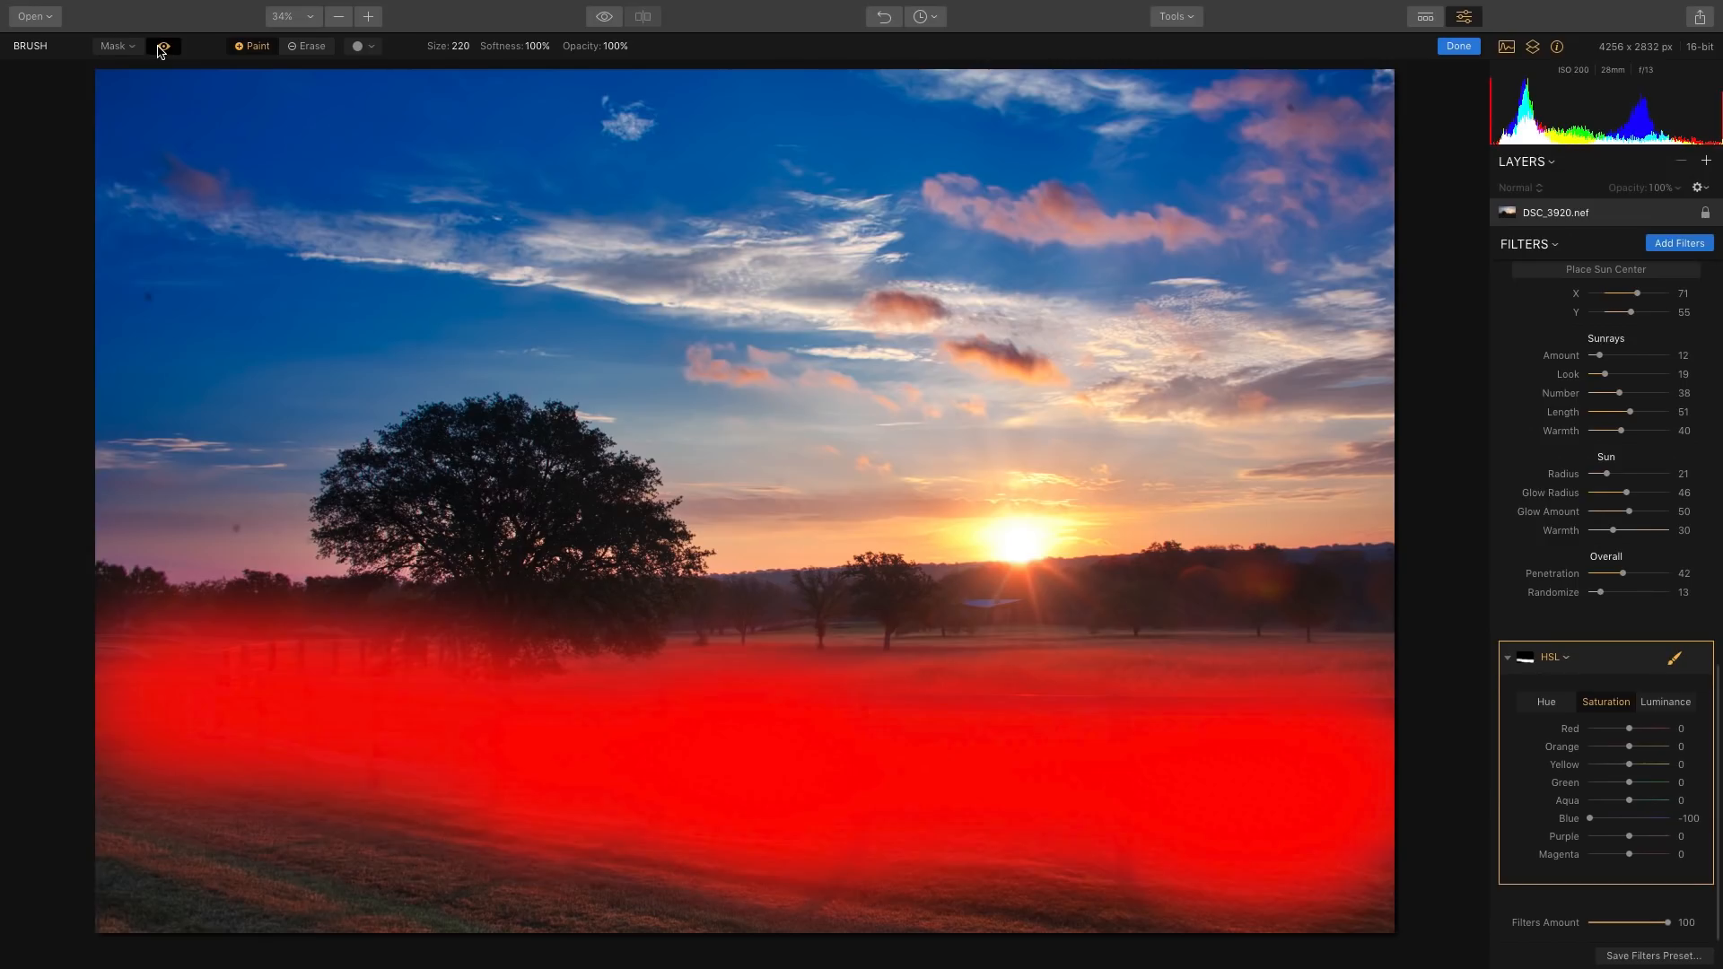
pyautogui.click(158, 47)
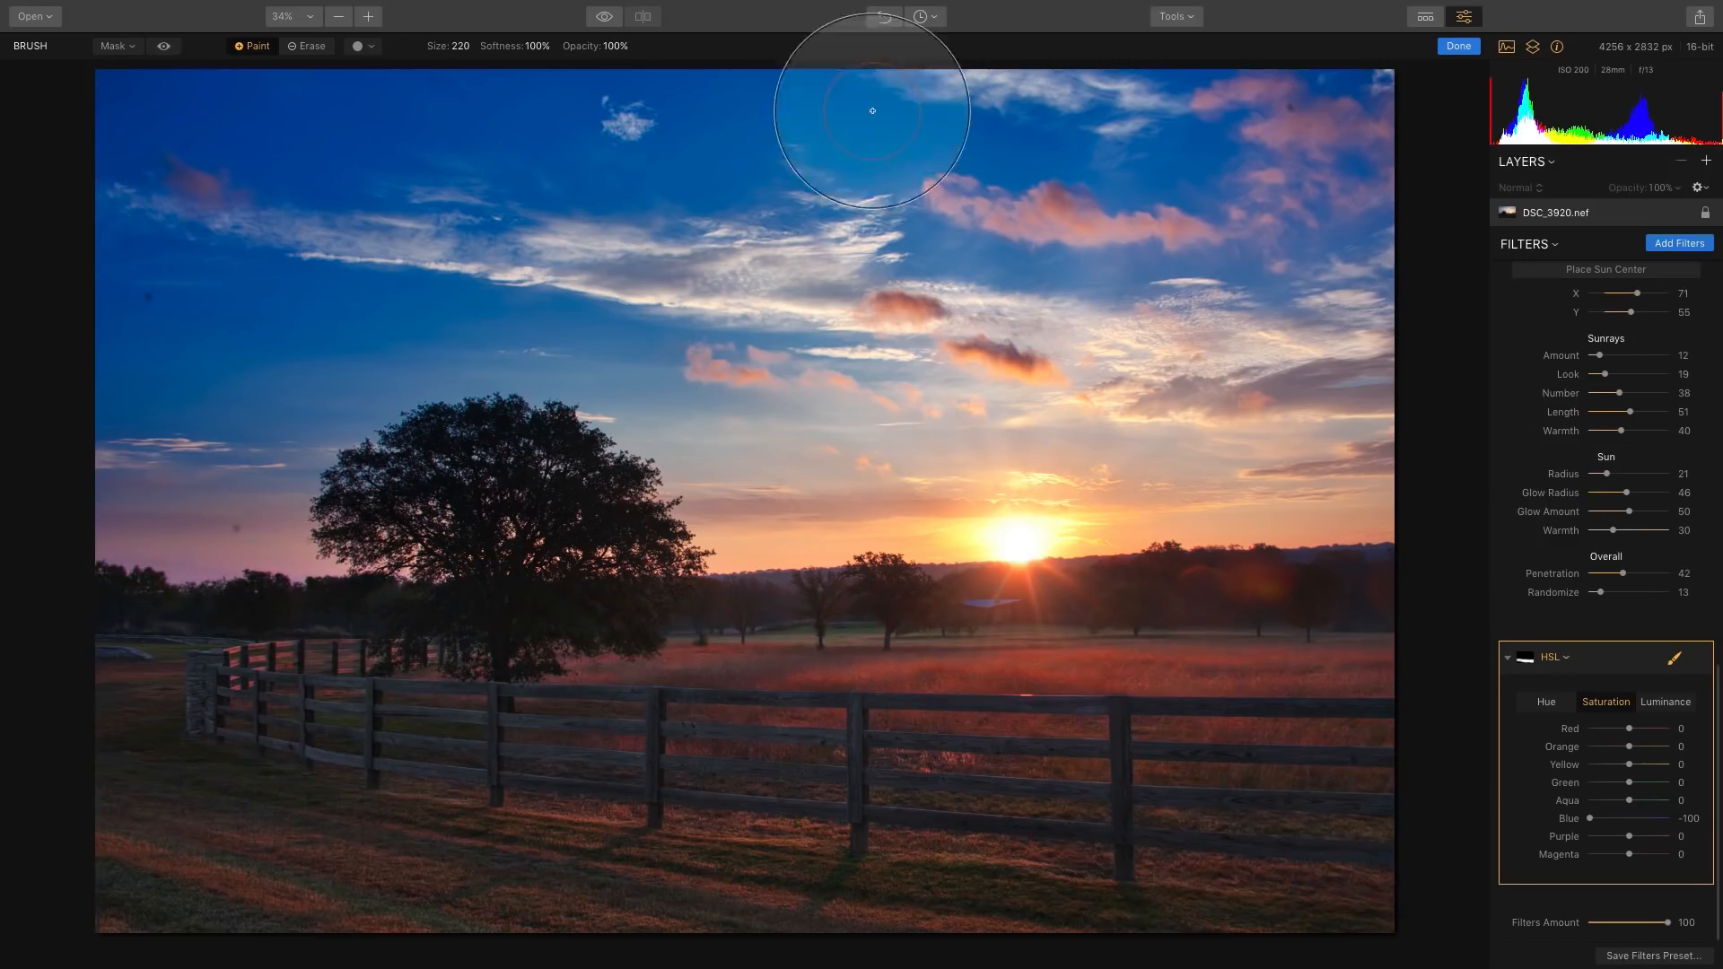
pyautogui.click(1461, 51)
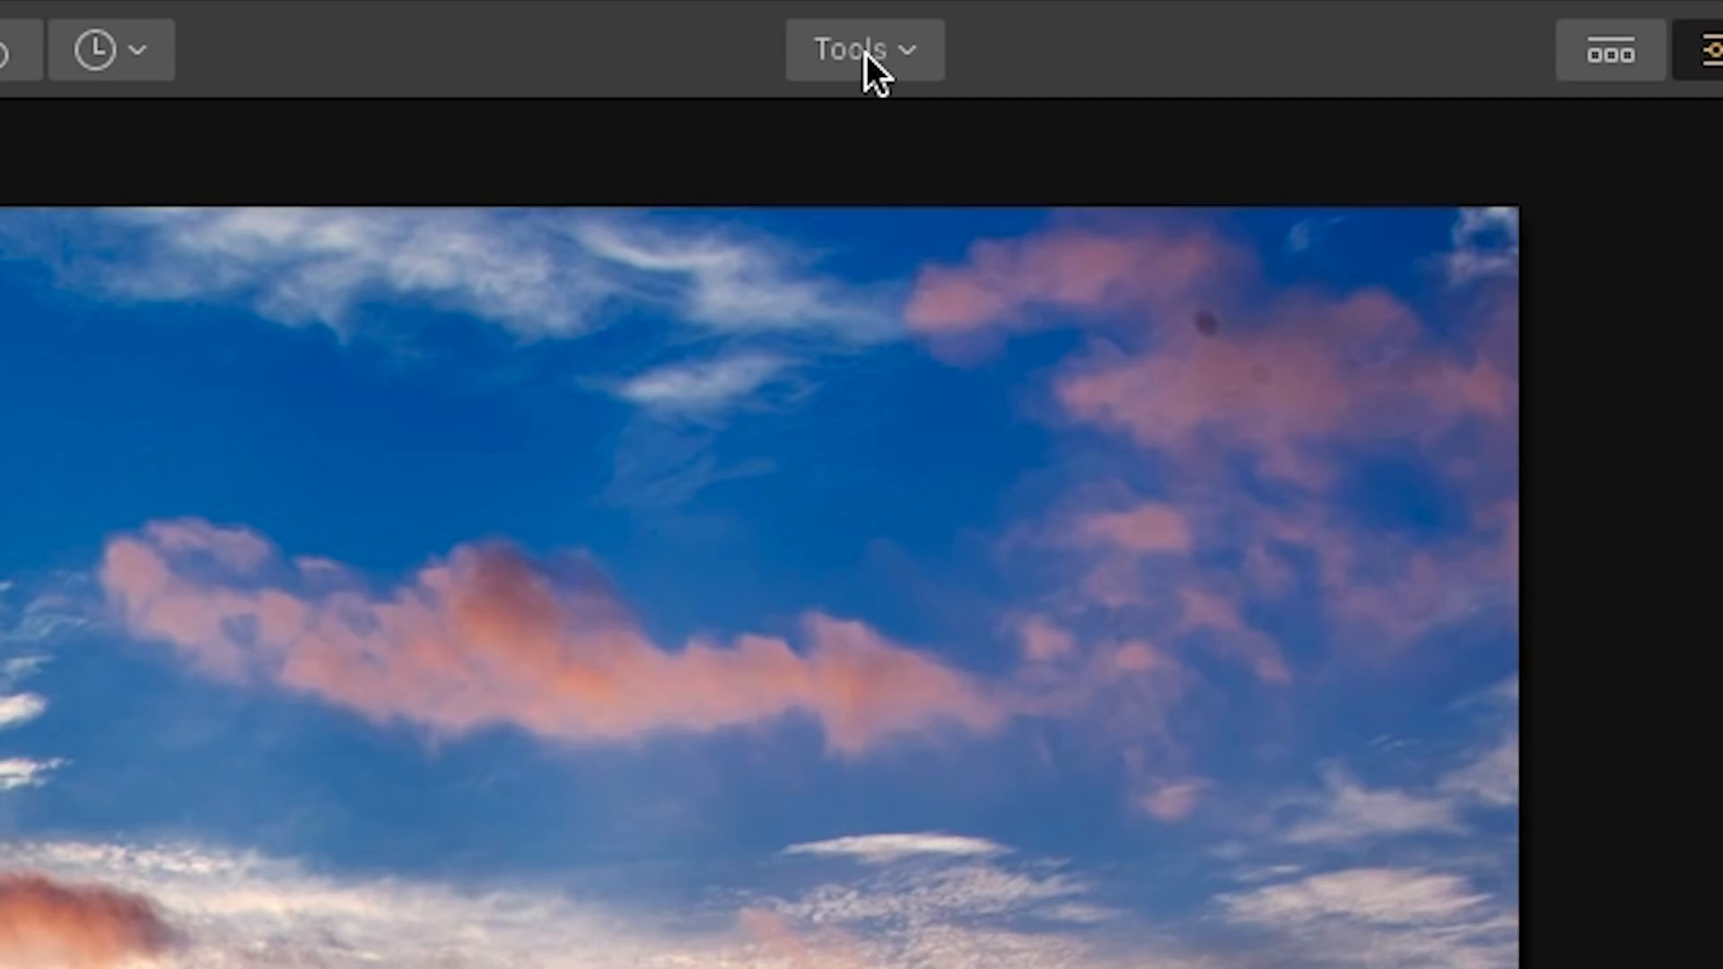
# Step: Mark the sensor dust spots across the sky with the Erase tool at size 20, erase them and finish
pyautogui.click(1177, 18)
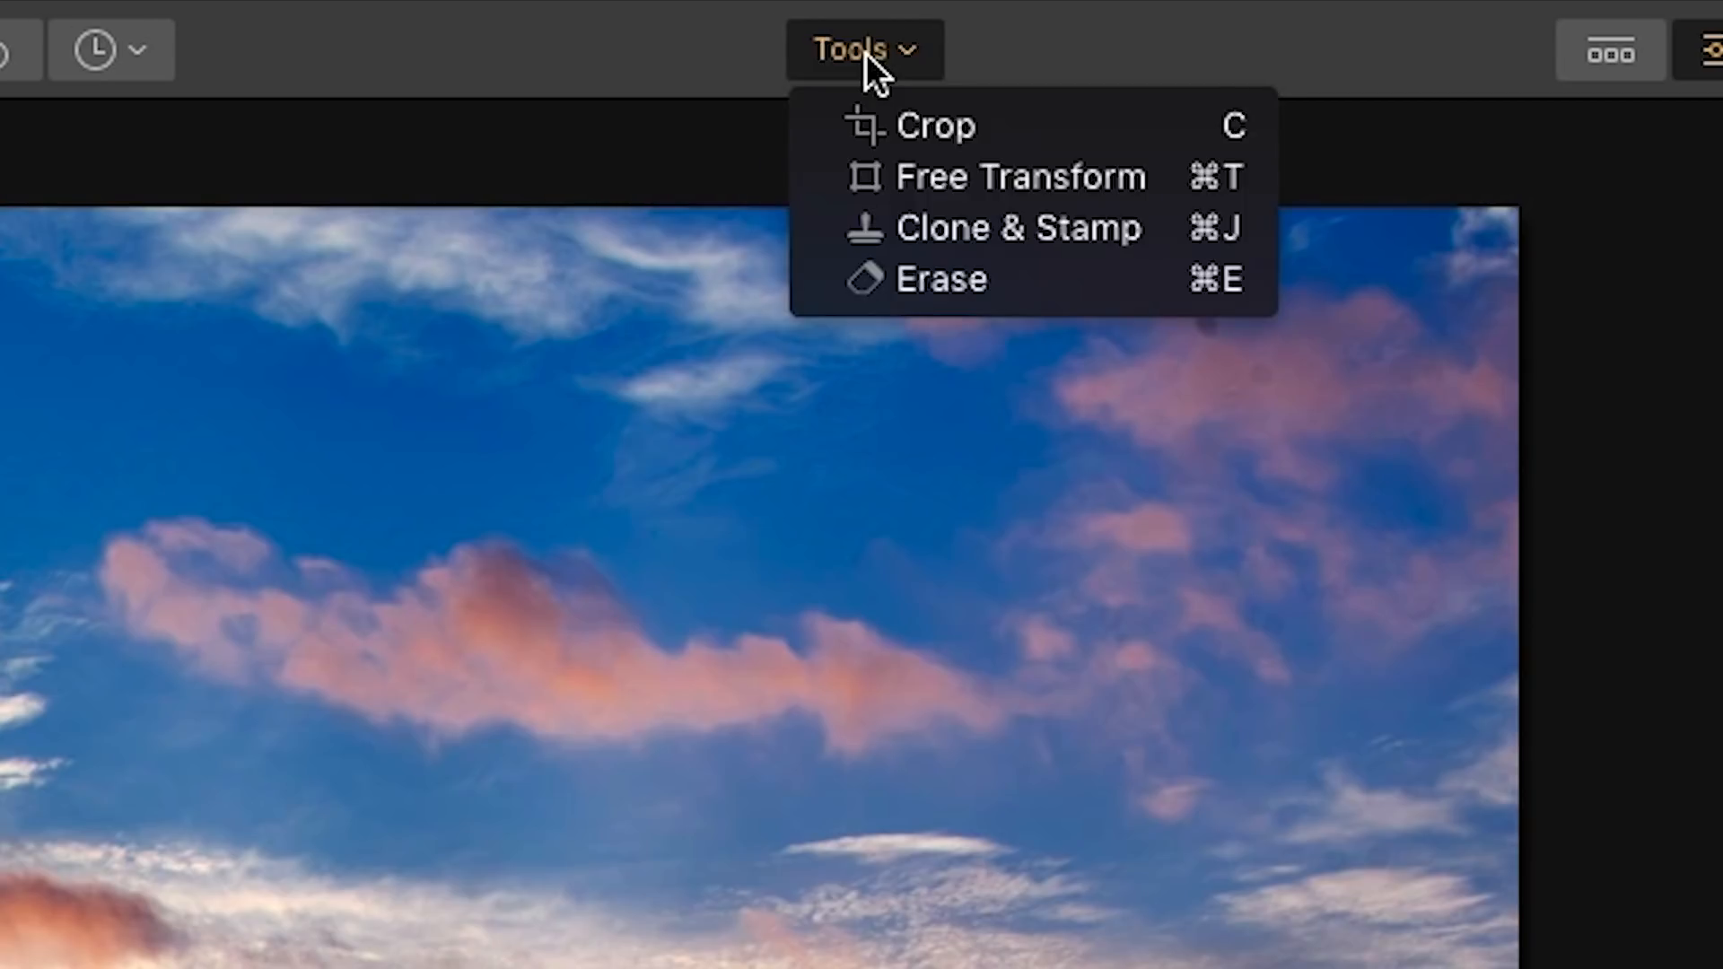
pyautogui.click(918, 269)
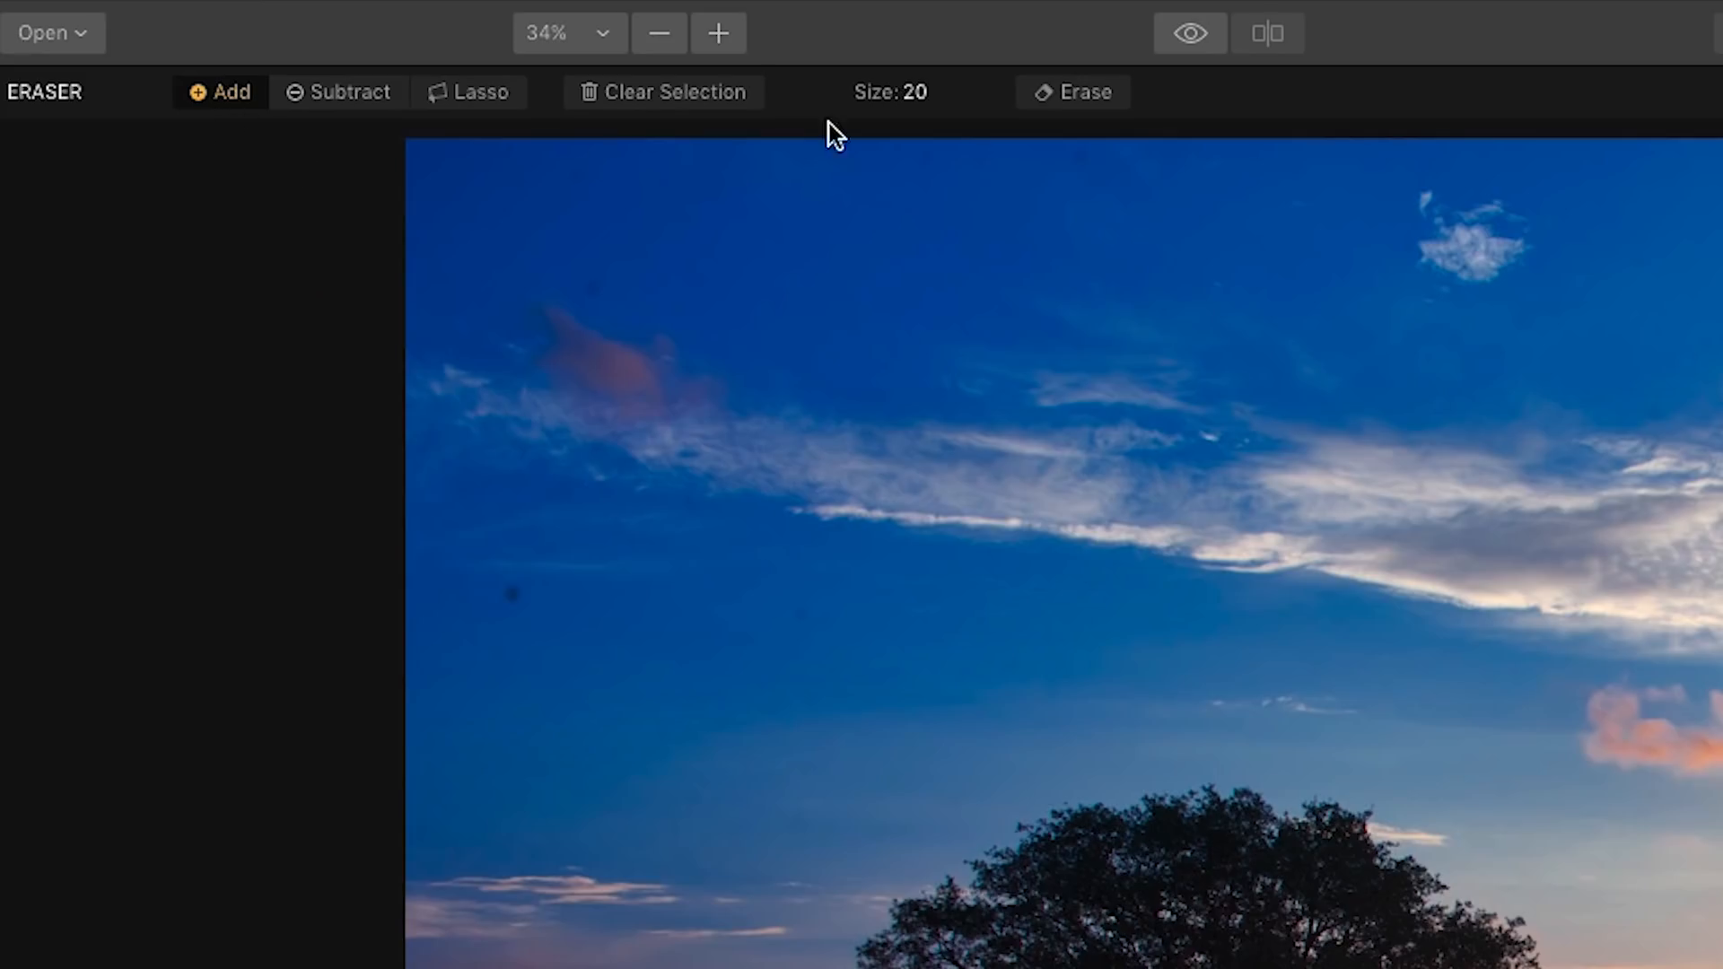
pyautogui.moveTo(894, 122)
pyautogui.click(1069, 153)
pyautogui.click(598, 283)
pyautogui.click(297, 88)
pyautogui.click(265, 129)
pyautogui.click(220, 88)
pyautogui.click(265, 296)
pyautogui.click(407, 309)
pyautogui.click(353, 531)
pyautogui.click(367, 507)
pyautogui.click(392, 533)
pyautogui.click(680, 76)
pyautogui.click(840, 201)
pyautogui.click(1412, 109)
pyautogui.click(1378, 134)
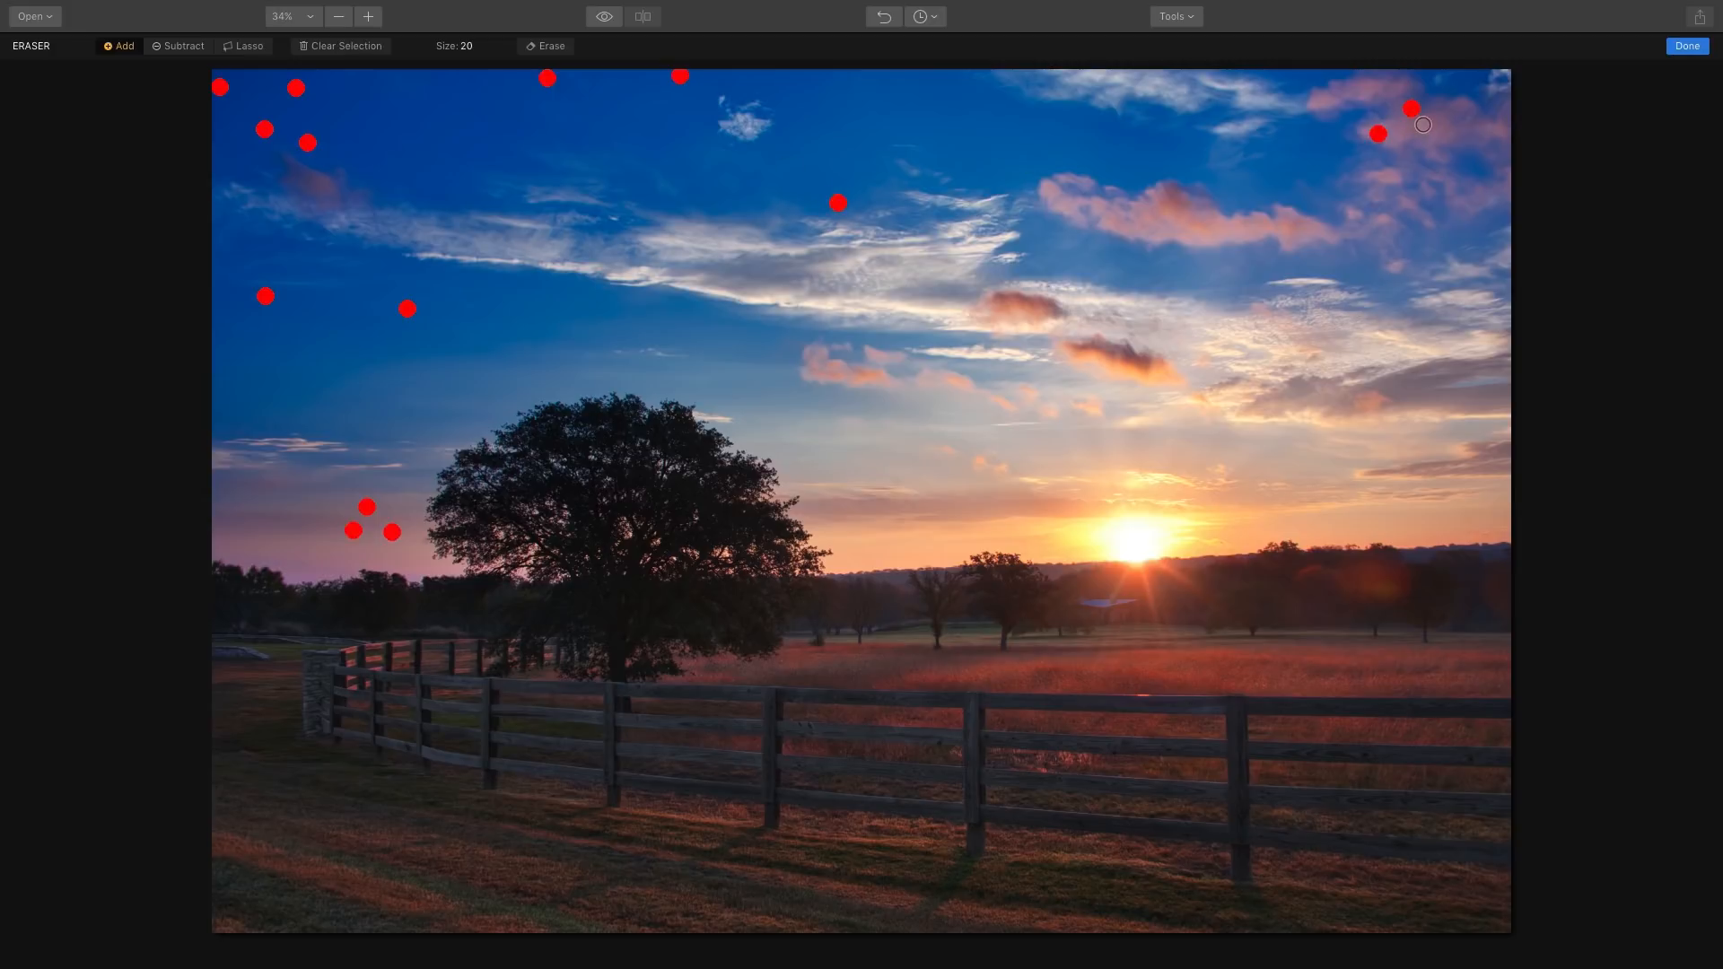
pyautogui.click(1423, 125)
pyautogui.click(353, 254)
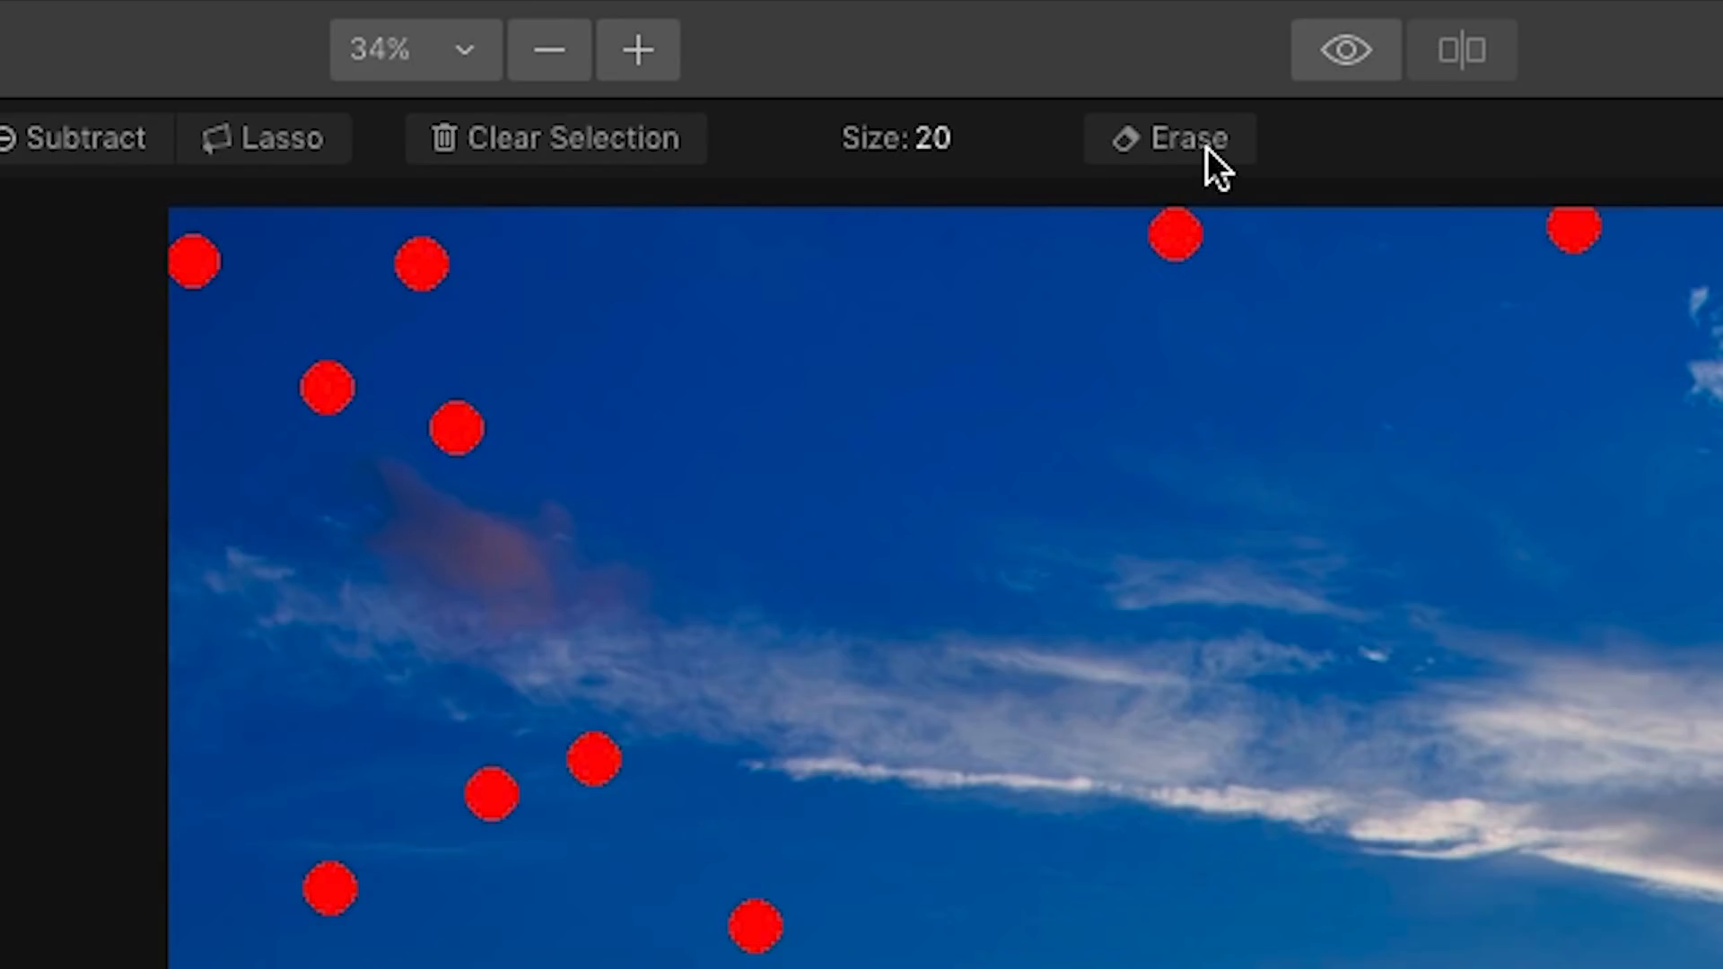
pyautogui.click(1208, 147)
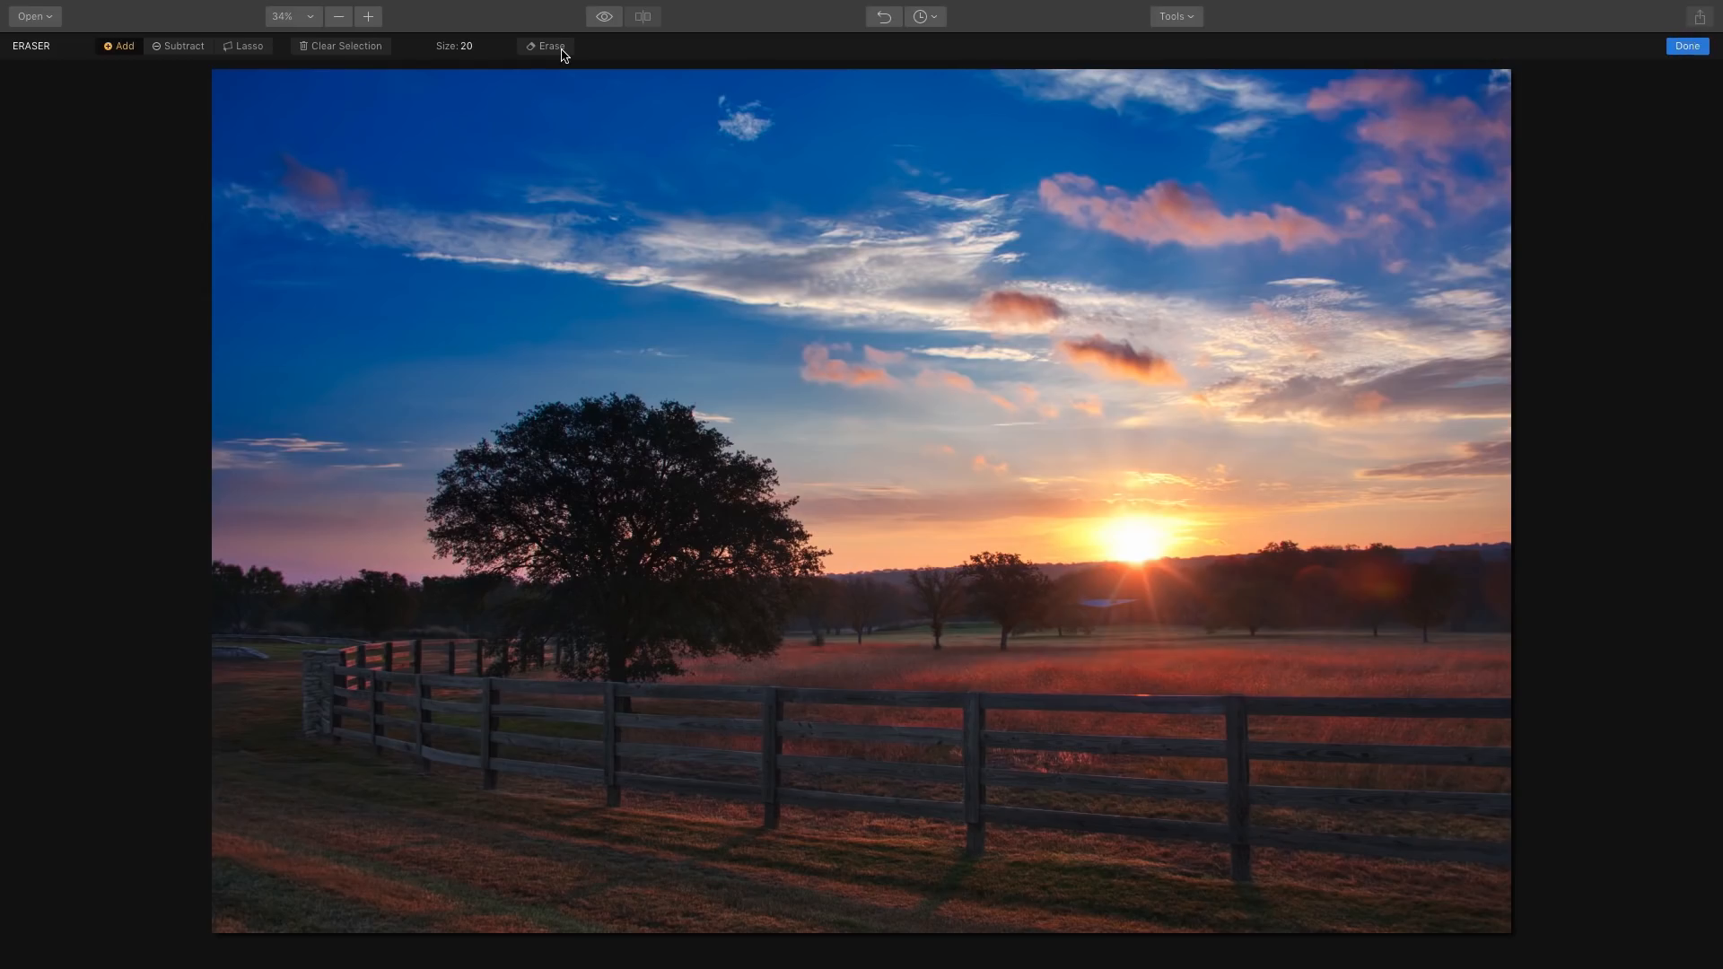
pyautogui.click(1693, 46)
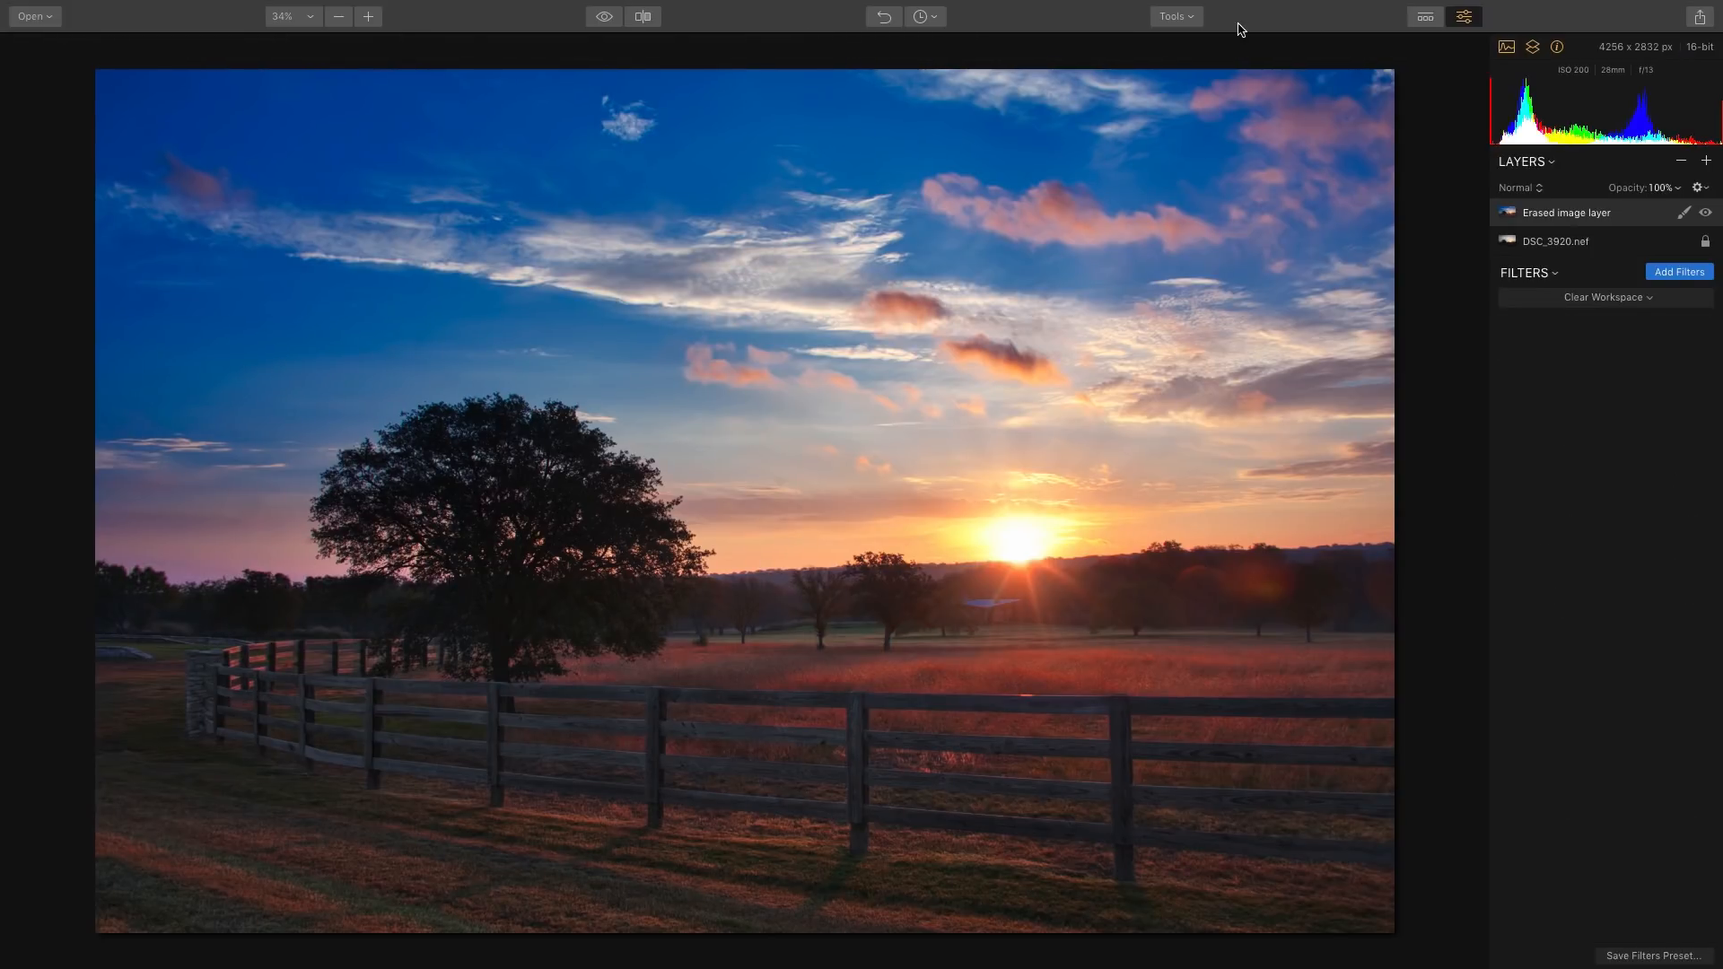
# Step: Compare the edited photo with the original, using the full before view and the split view with its divider moved towards the tree
pyautogui.click(605, 18)
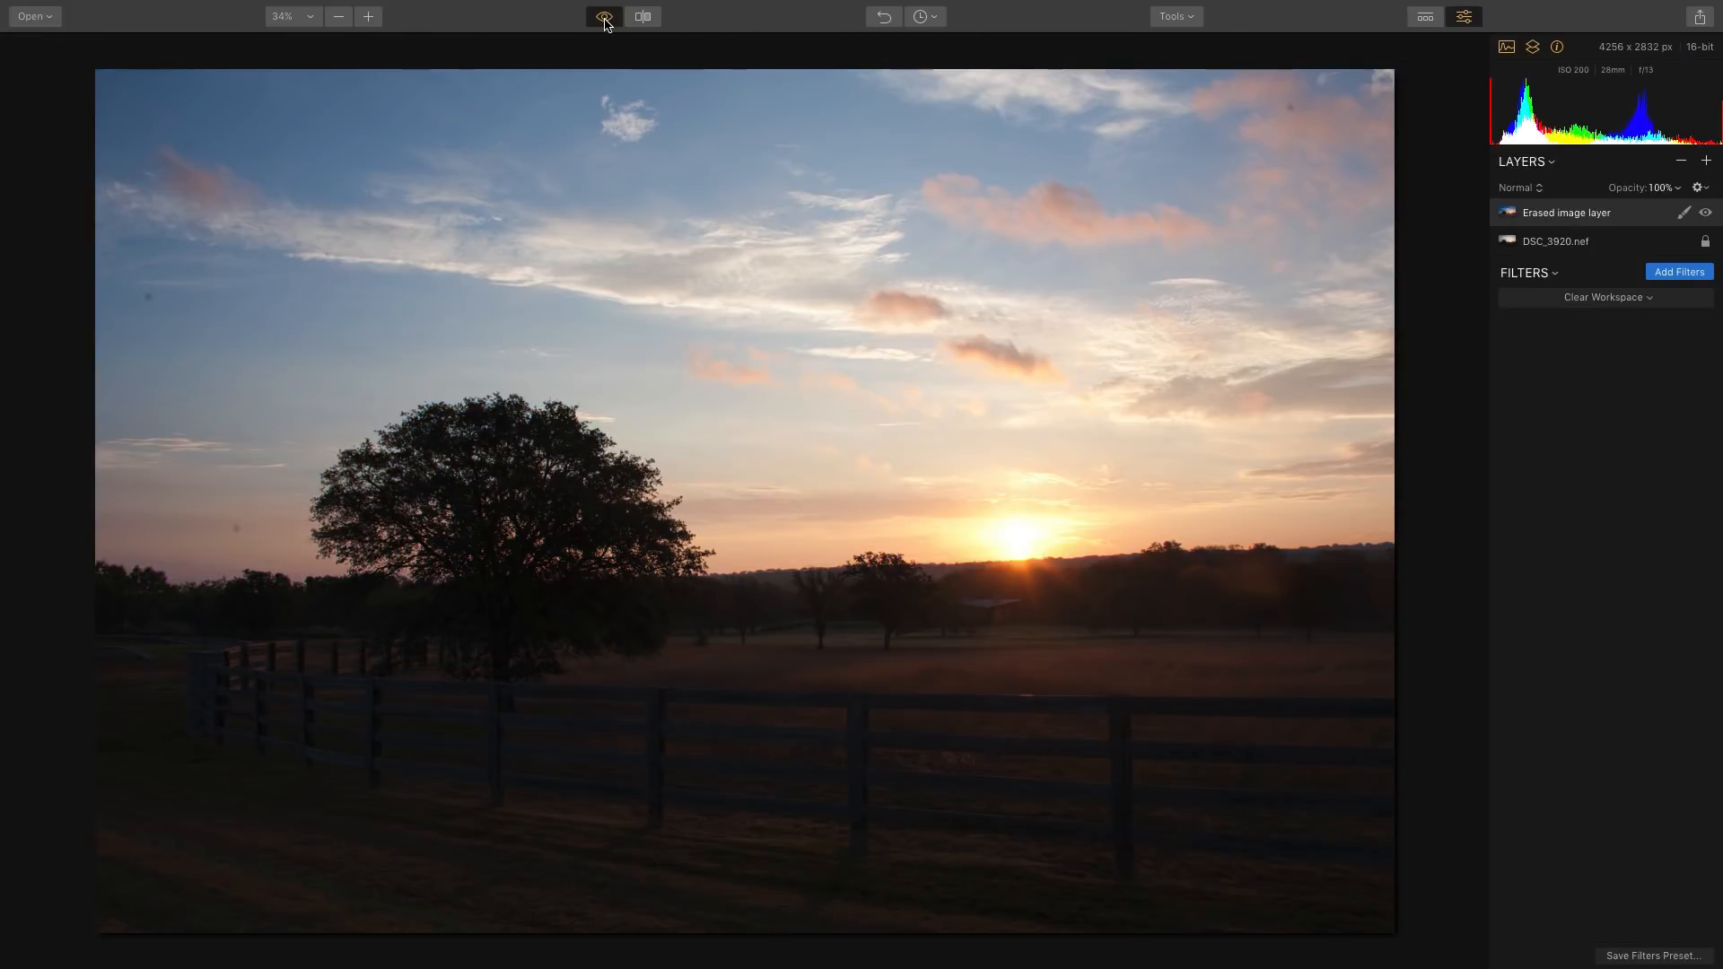
pyautogui.click(605, 17)
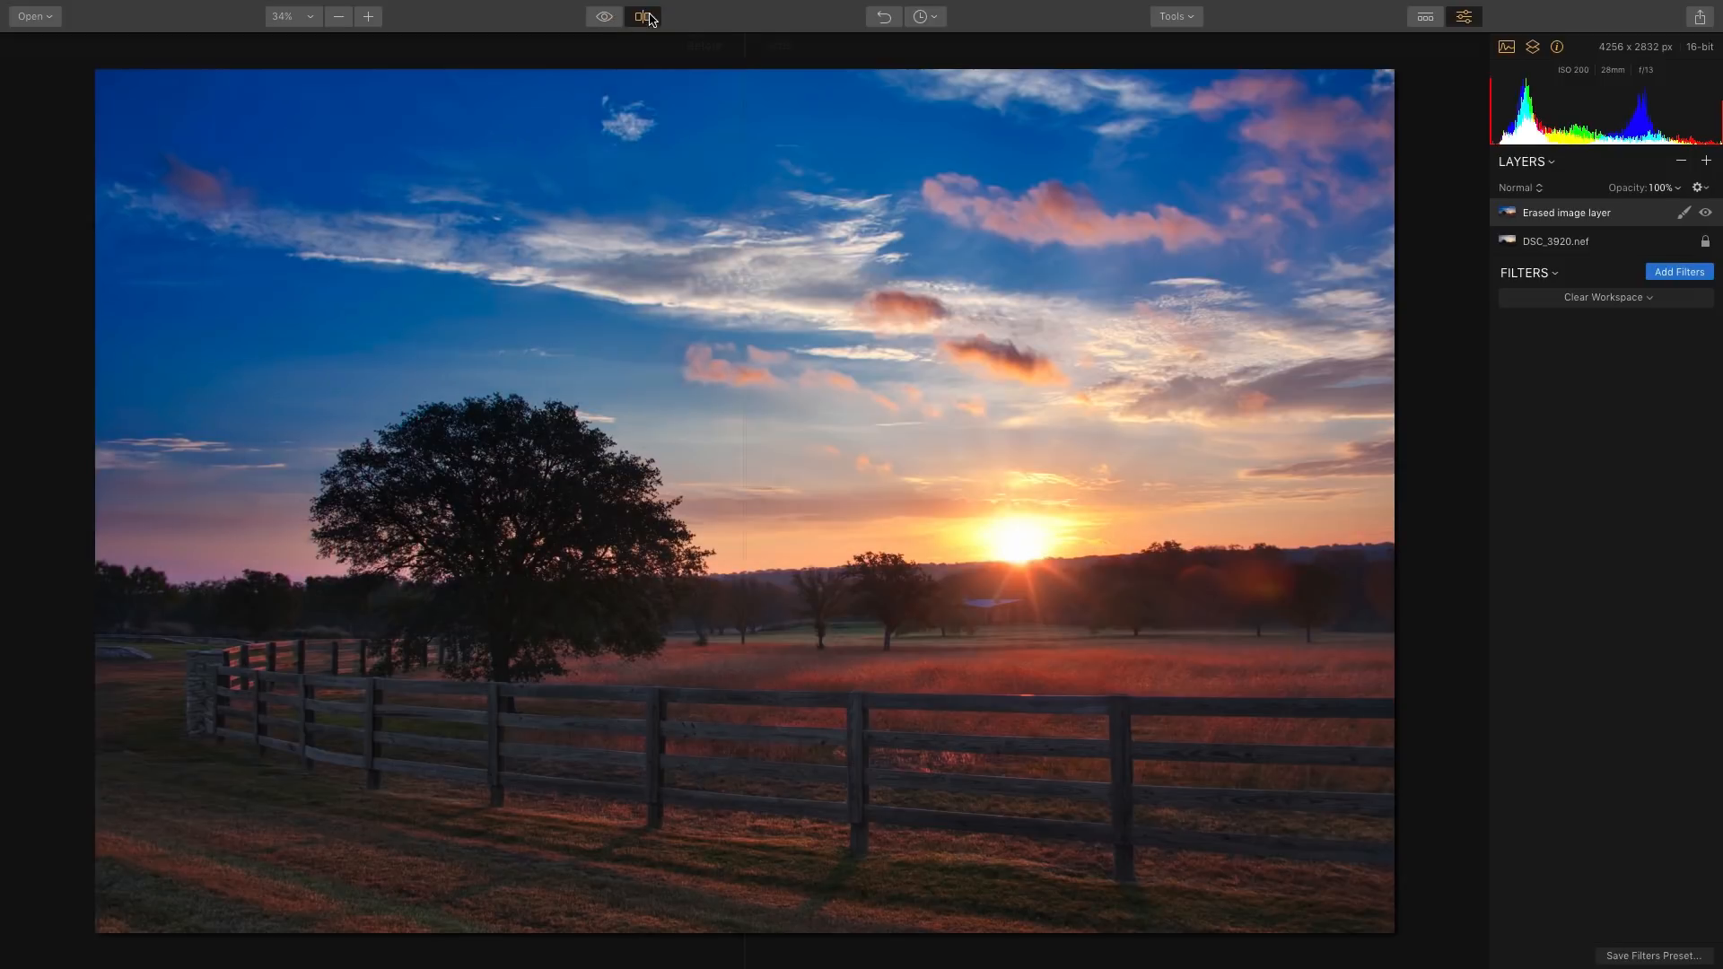
pyautogui.click(643, 16)
pyautogui.moveTo(745, 187); pyautogui.dragTo(503, 216)
pyautogui.click(643, 17)
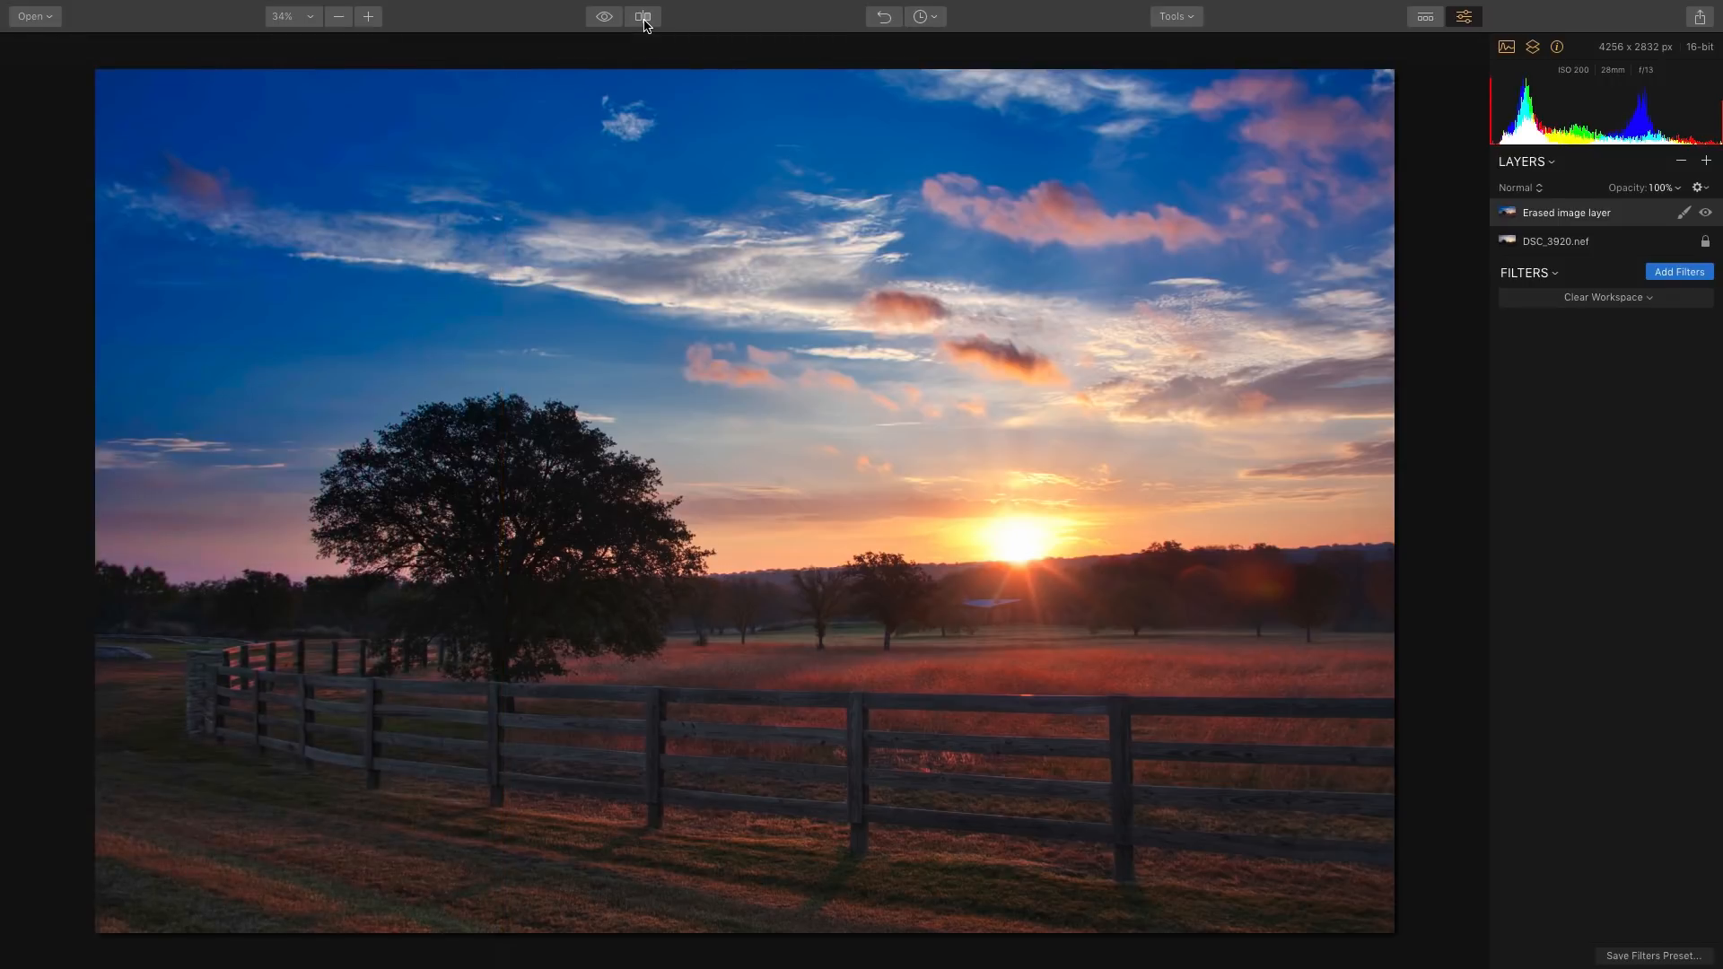